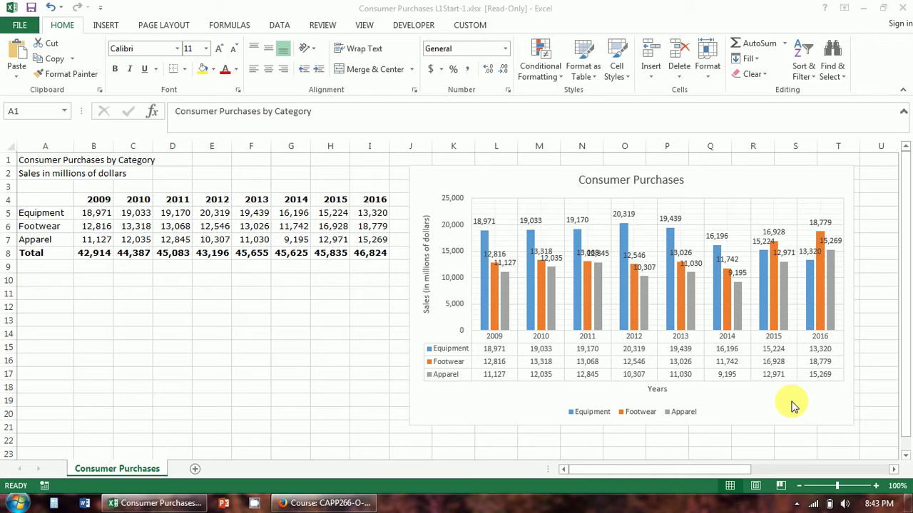
# Delete the existing Consumer Purchases line chart and clustered column chart from the sheet, leaving only the data table
pyautogui.click(724, 470)
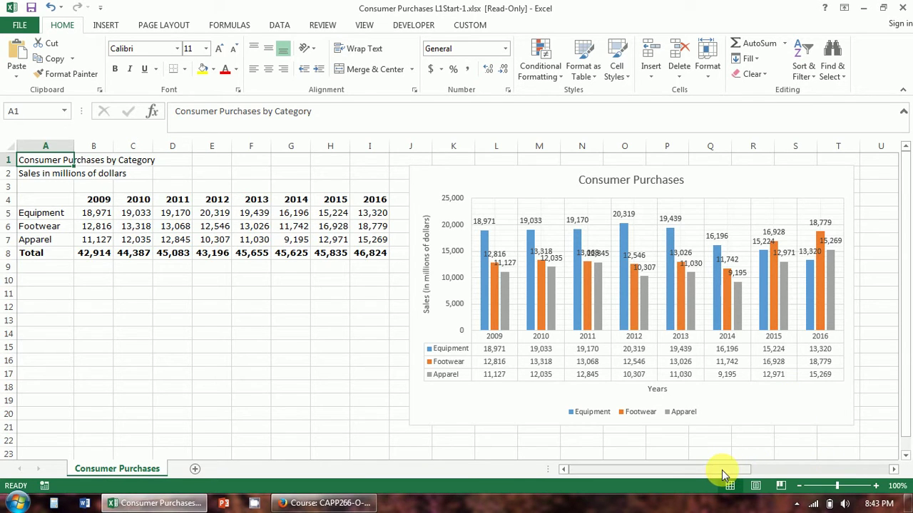
pyautogui.moveTo(686, 468); pyautogui.dragTo(806, 474)
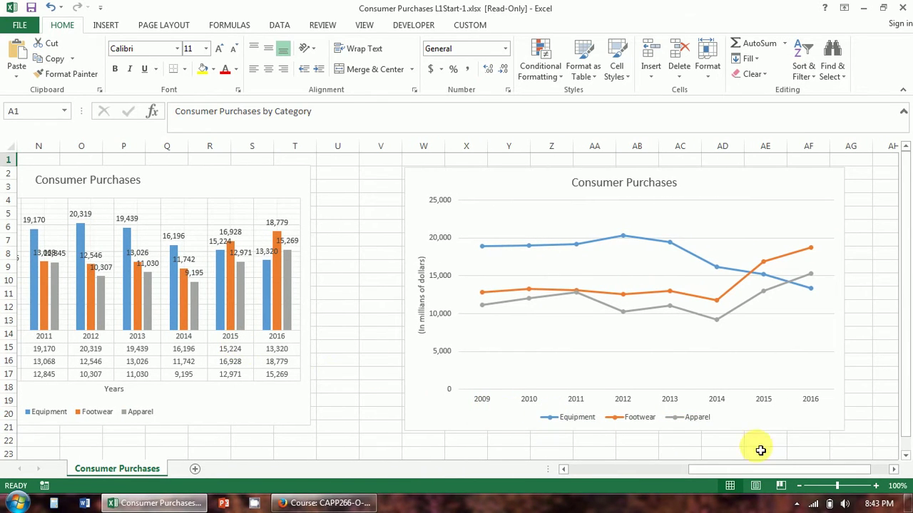
pyautogui.doubleClick(894, 469)
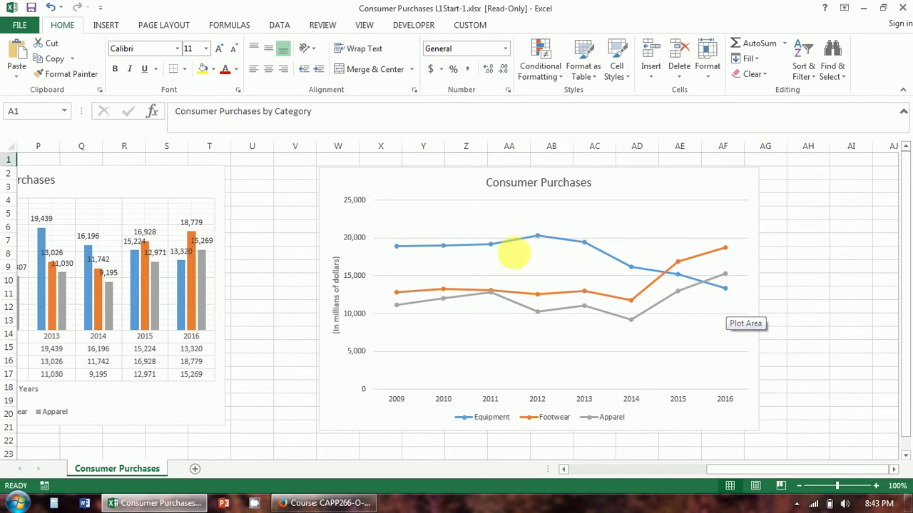
pyautogui.moveTo(492, 249)
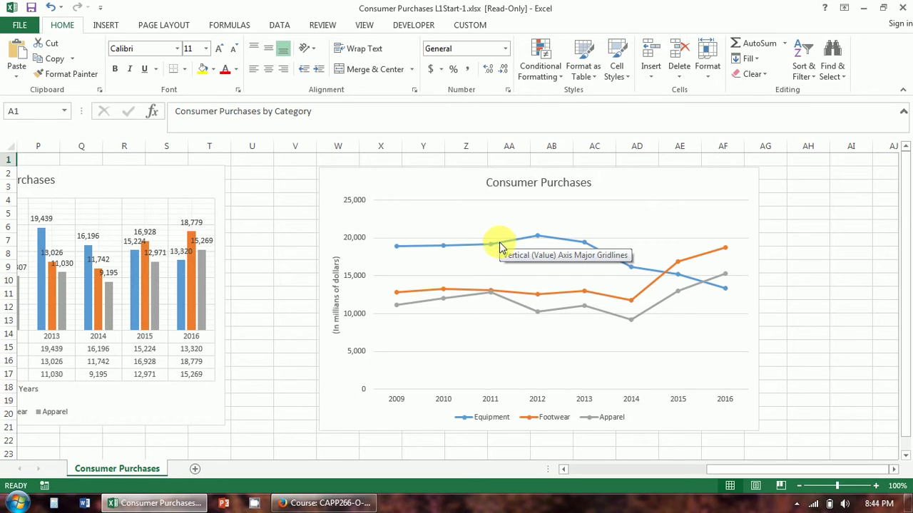
pyautogui.click(718, 176)
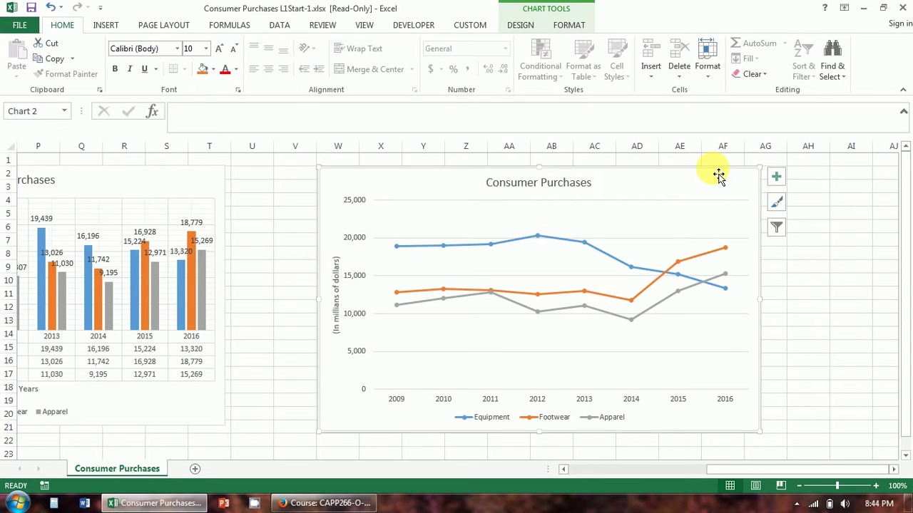
pyautogui.press('Delete')
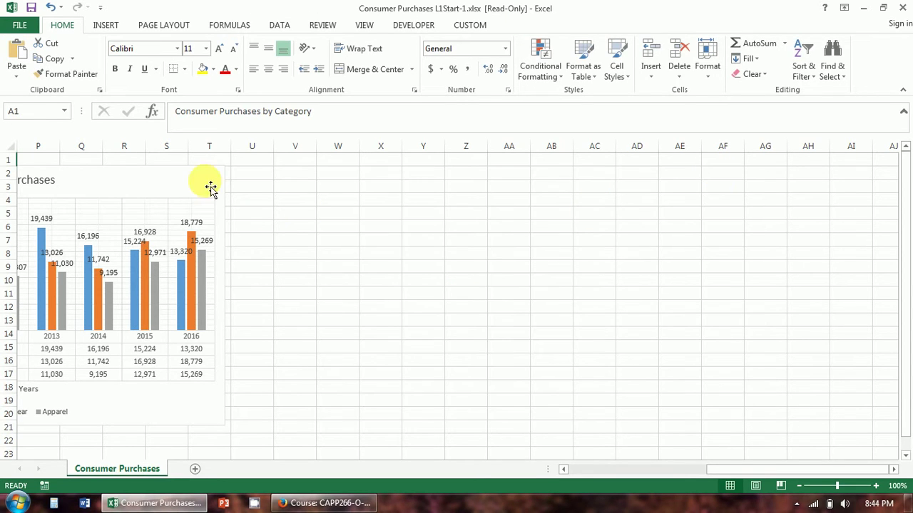
pyautogui.click(202, 175)
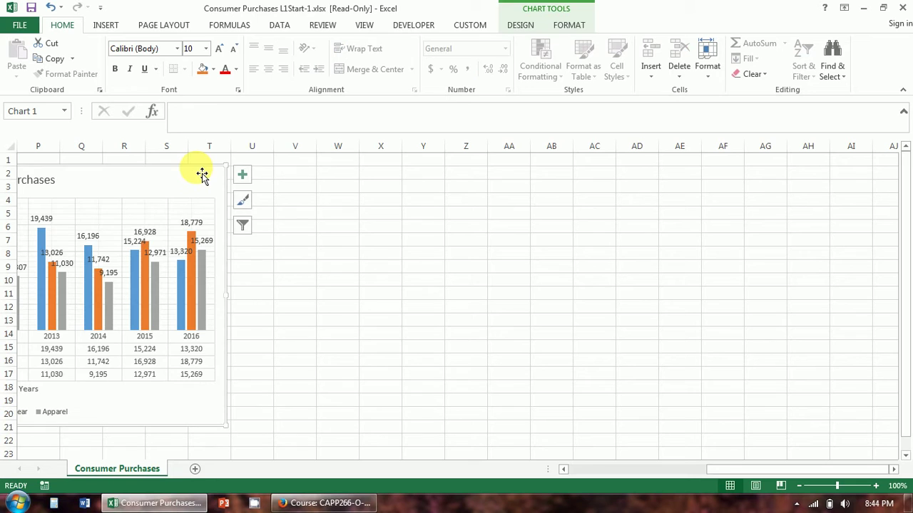
pyautogui.press('Delete')
pyautogui.moveTo(742, 469); pyautogui.dragTo(596, 468)
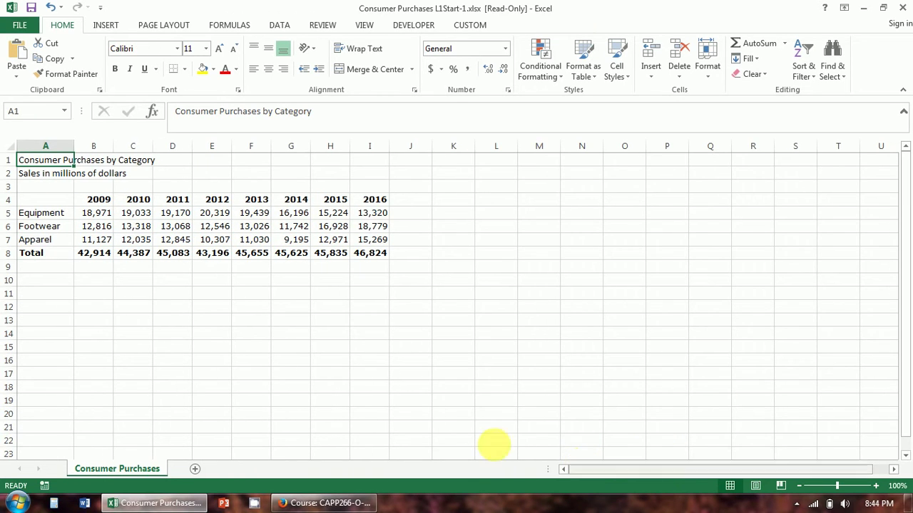
# Insert column sparklines in B9:I9, beneath the Total row, using B5:I7 as the data range
pyautogui.click(41, 272)
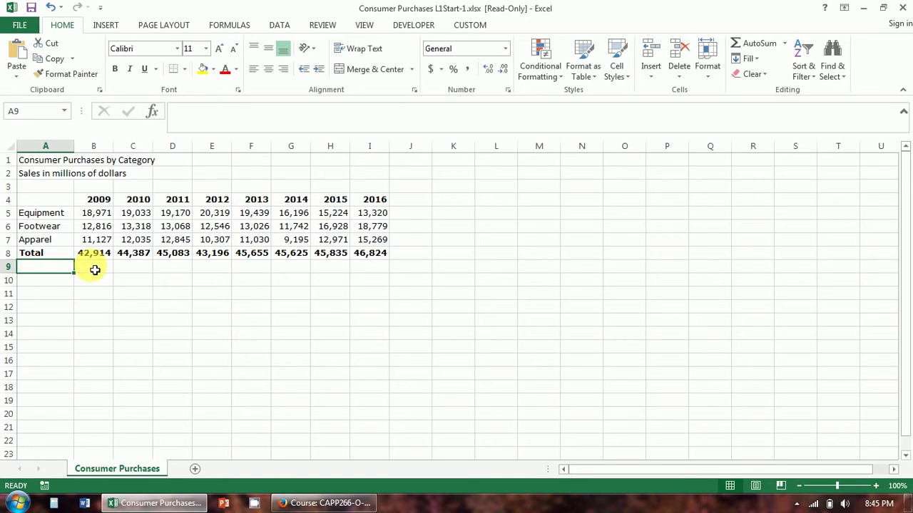
pyautogui.click(94, 217)
pyautogui.moveTo(95, 217); pyautogui.dragTo(373, 243)
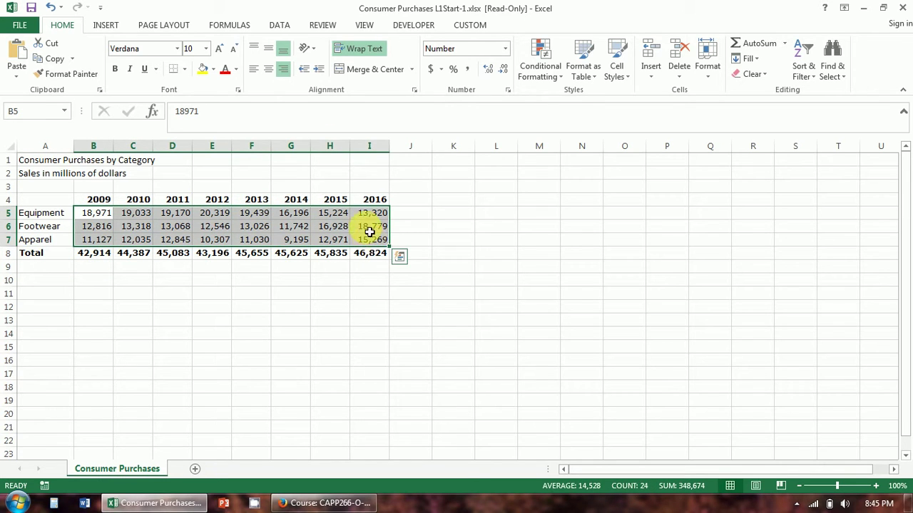
pyautogui.click(103, 27)
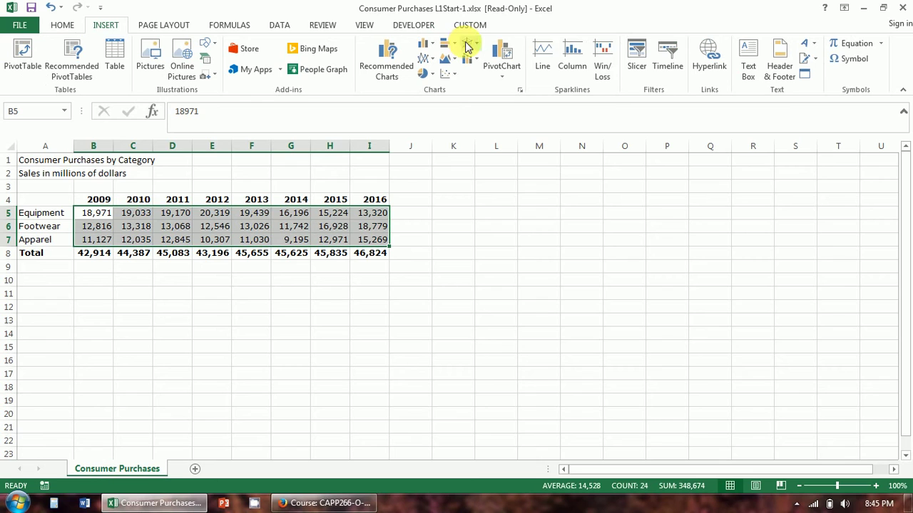
pyautogui.click(576, 65)
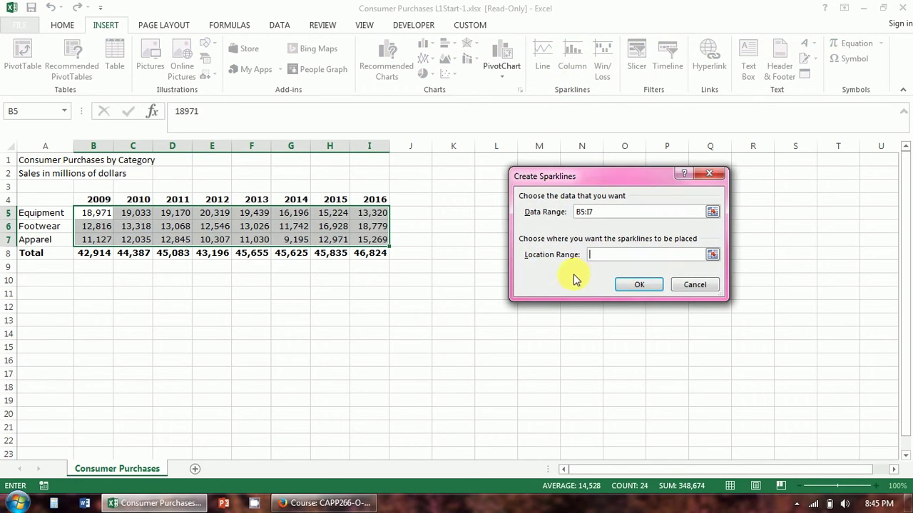
pyautogui.moveTo(85, 270); pyautogui.dragTo(370, 266)
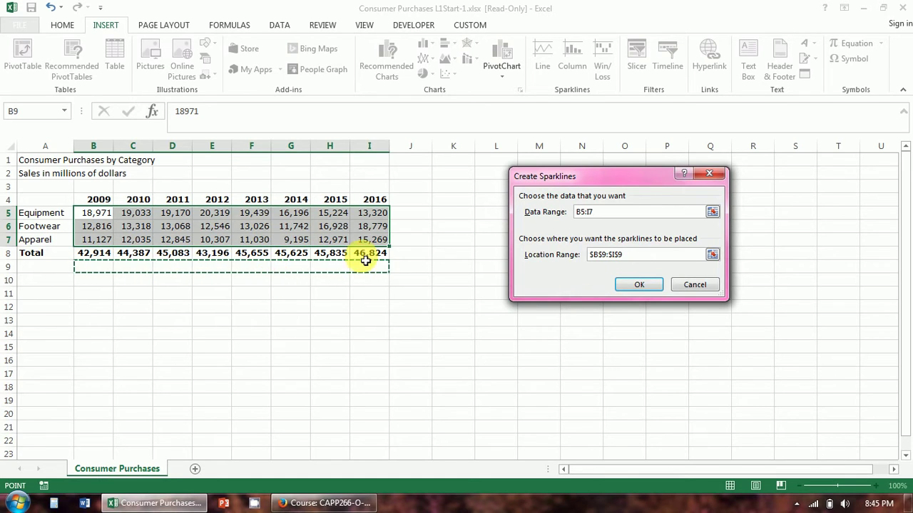
pyautogui.click(638, 284)
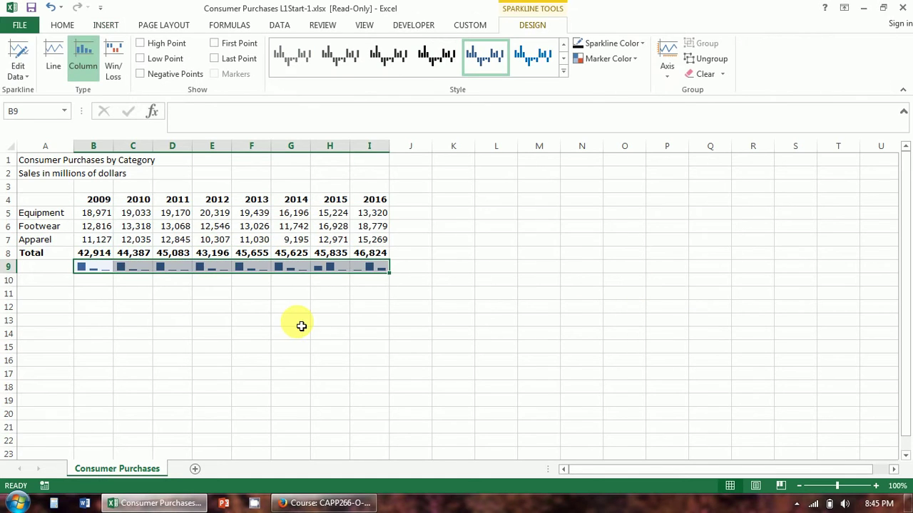
pyautogui.click(181, 297)
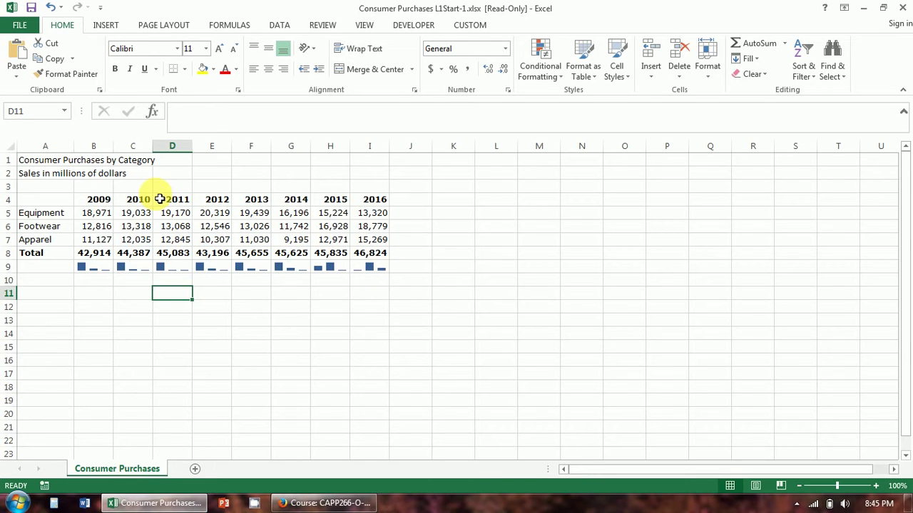
# Insert line sparklines in J5:J7, beside the category rows, using B5:I7 as the data range
pyautogui.moveTo(89, 213); pyautogui.dragTo(371, 240)
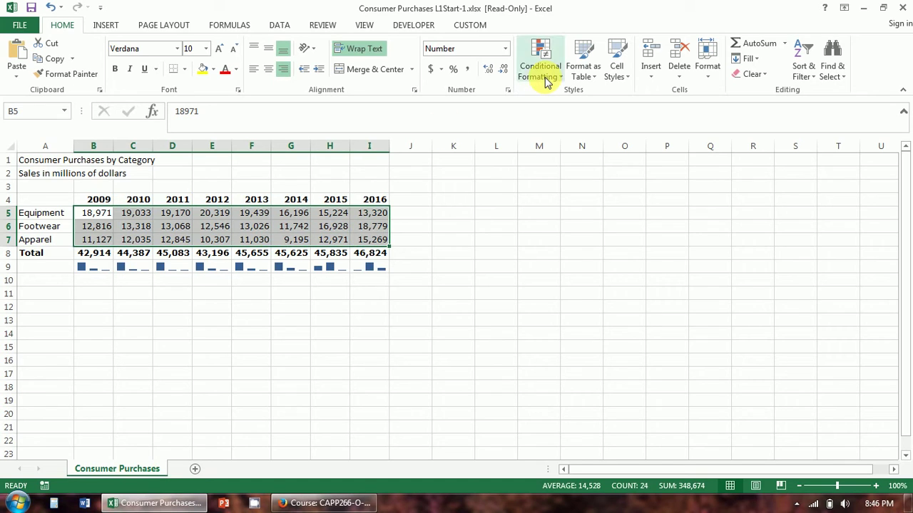
pyautogui.click(107, 27)
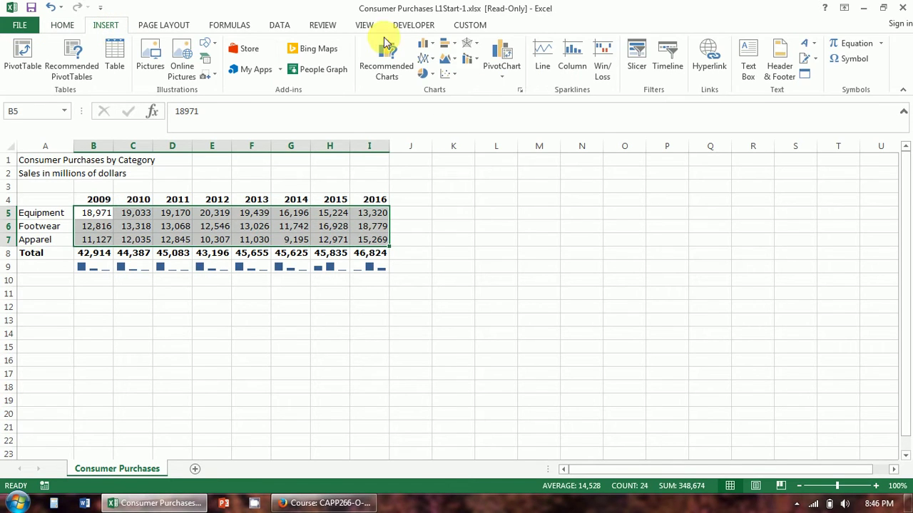
pyautogui.click(540, 68)
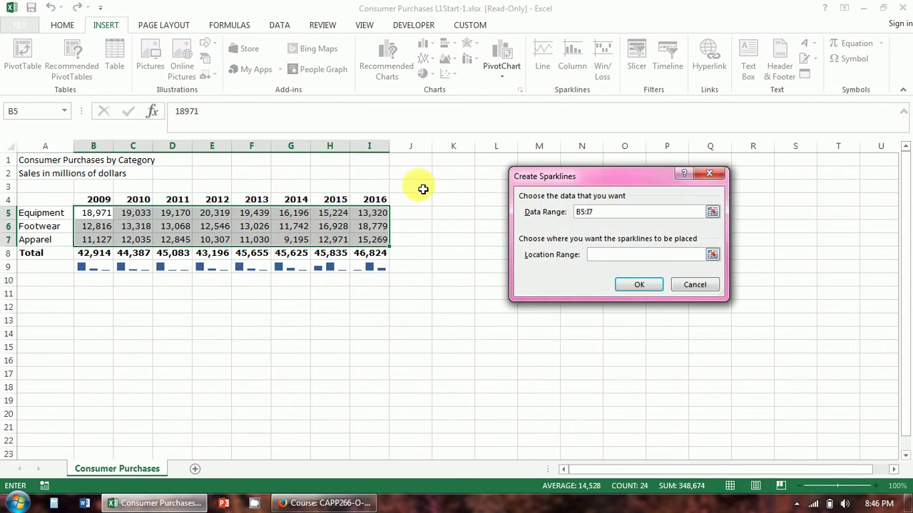
pyautogui.moveTo(422, 230); pyautogui.dragTo(418, 240)
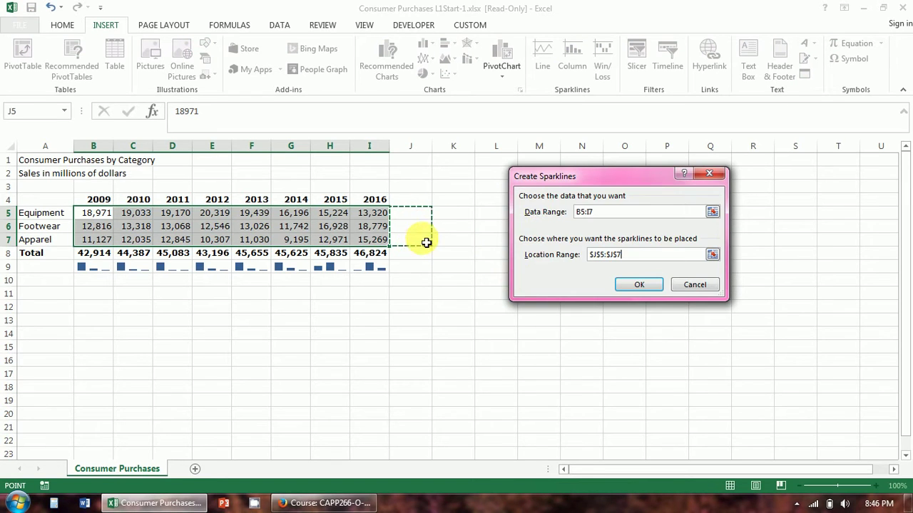
pyautogui.click(646, 284)
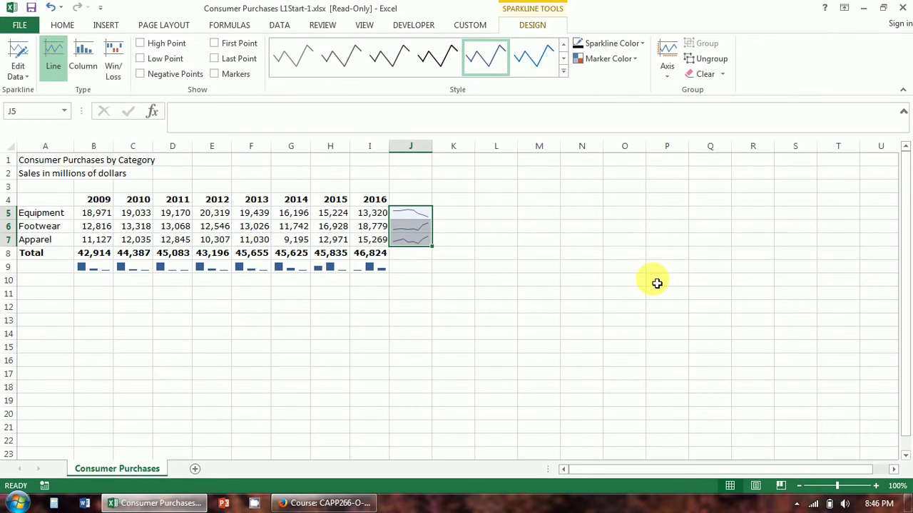
pyautogui.click(467, 335)
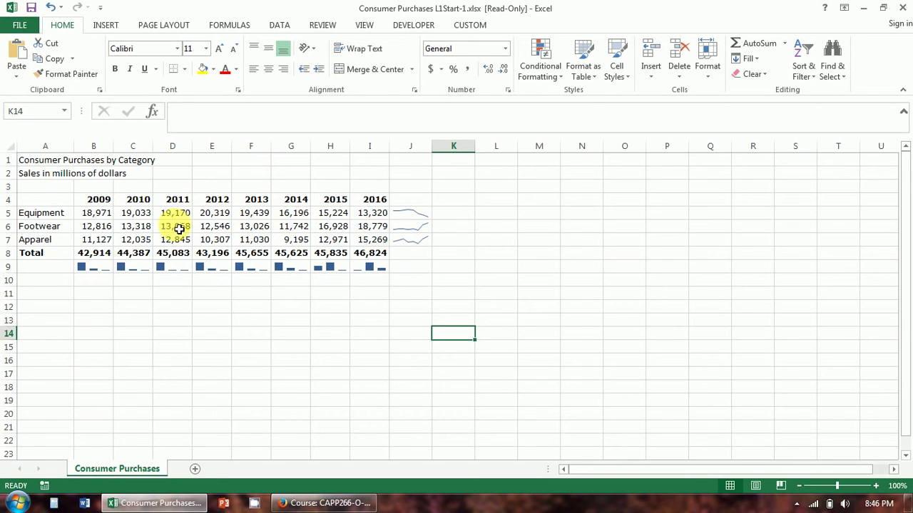
# Insert the recommended line chart for A4:I7 and place it directly below the data table, starting around cell A10
pyautogui.moveTo(97, 214); pyautogui.dragTo(184, 228)
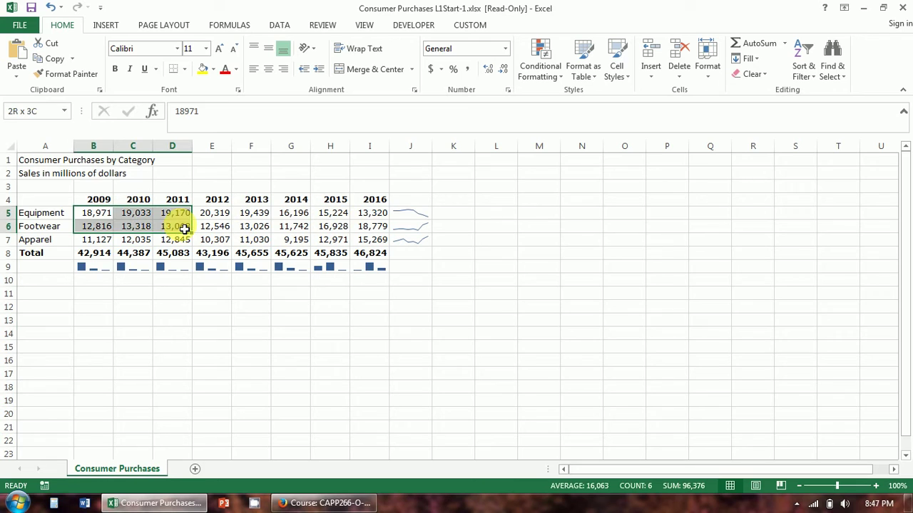
pyautogui.moveTo(45, 202); pyautogui.dragTo(374, 238)
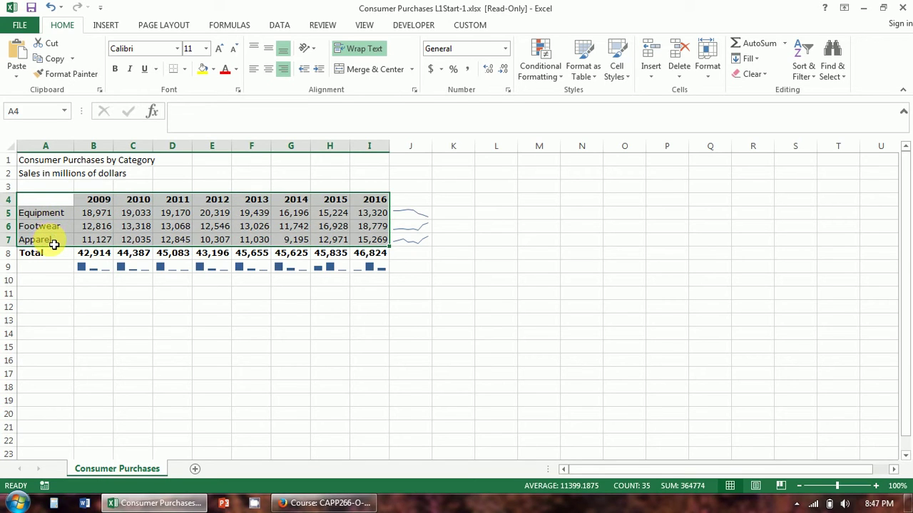
pyautogui.click(108, 27)
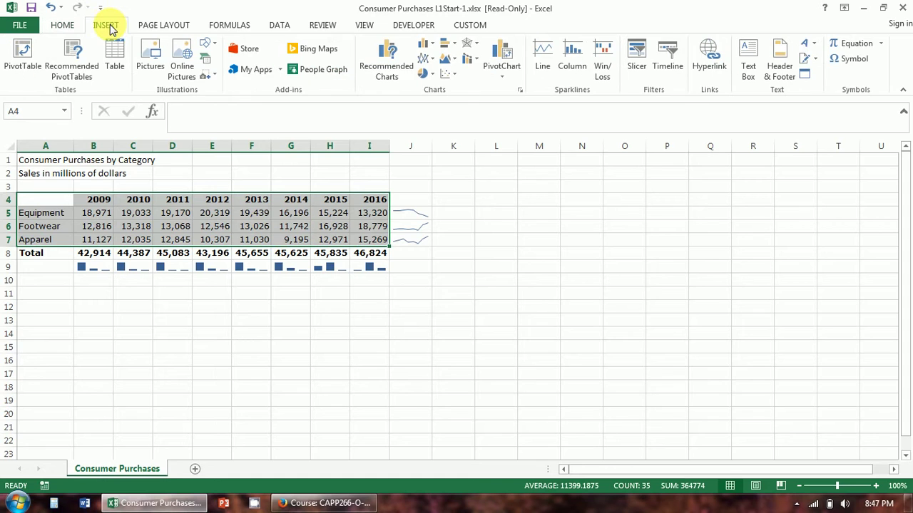
pyautogui.click(383, 67)
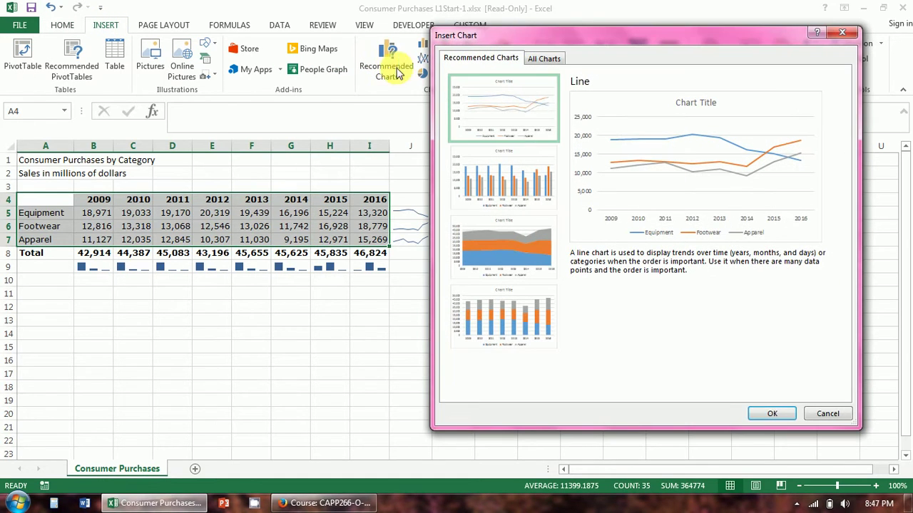
pyautogui.click(541, 173)
pyautogui.click(538, 241)
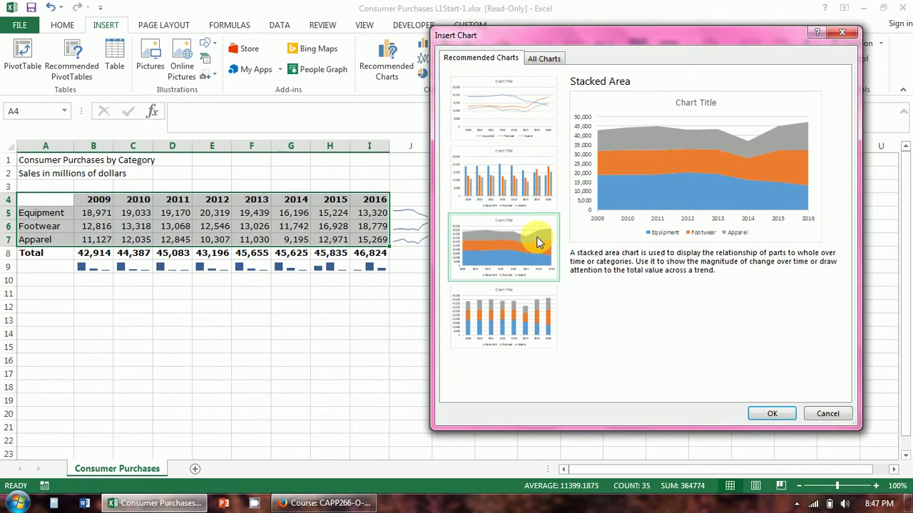
pyautogui.click(513, 347)
pyautogui.click(508, 107)
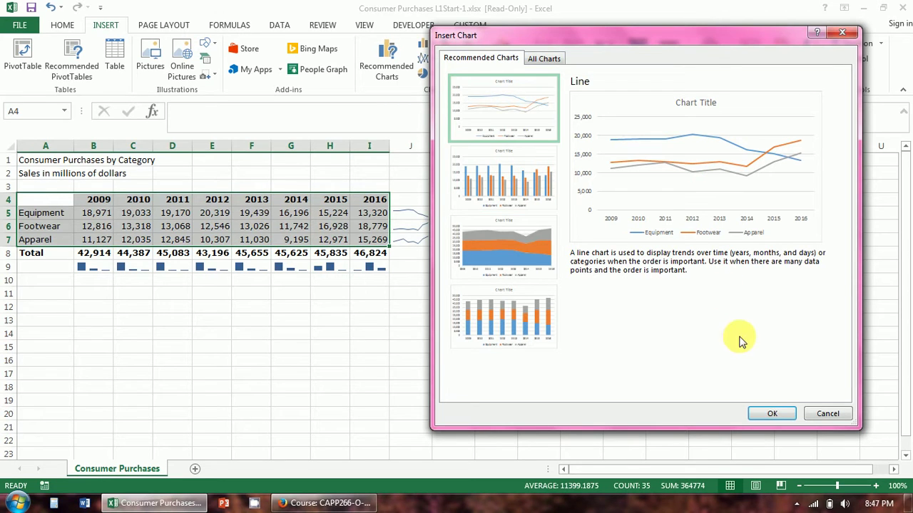
pyautogui.click(771, 415)
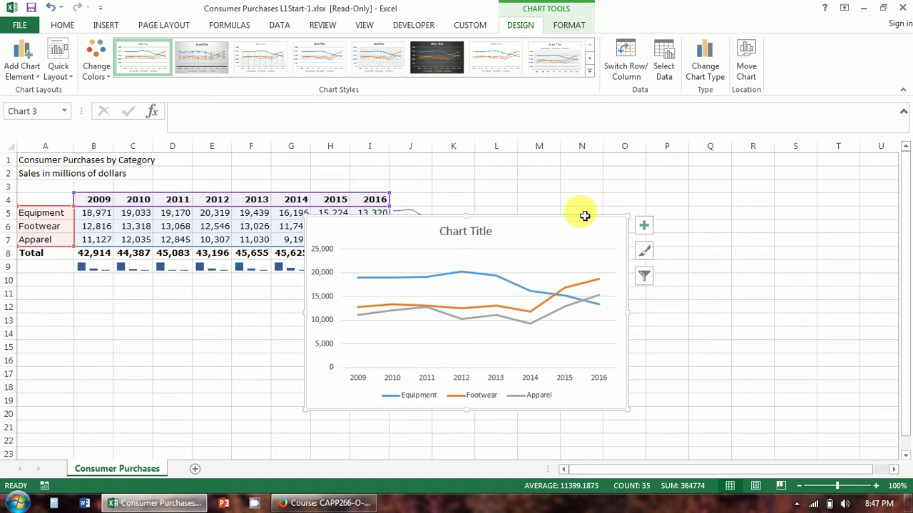
pyautogui.moveTo(563, 220)
pyautogui.mouseDown()
pyautogui.moveTo(473, 302)
pyautogui.moveTo(333, 307)
pyautogui.moveTo(285, 280)
pyautogui.mouseUp()
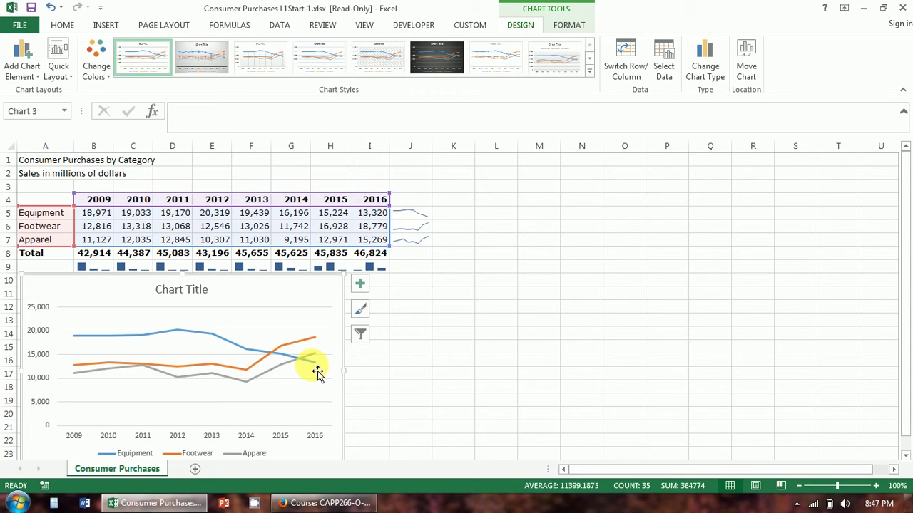
# Insert the recommended clustered column chart for A4:I7 and place it beside the line chart, below the data table
pyautogui.moveTo(47, 199); pyautogui.dragTo(385, 248)
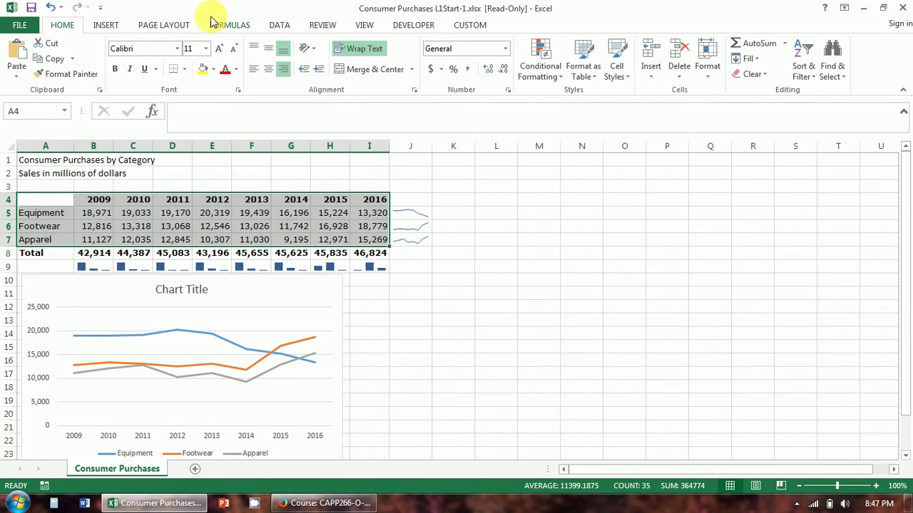
pyautogui.click(105, 26)
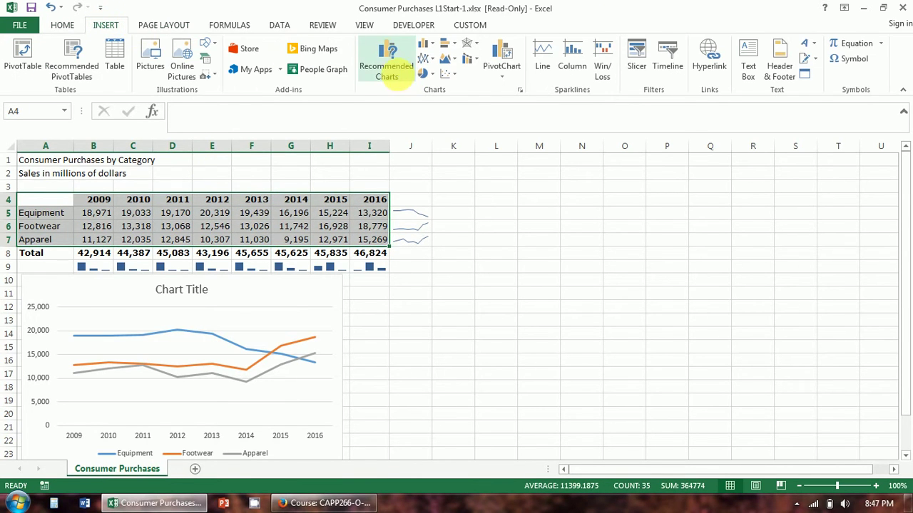
pyautogui.click(387, 68)
pyautogui.click(489, 177)
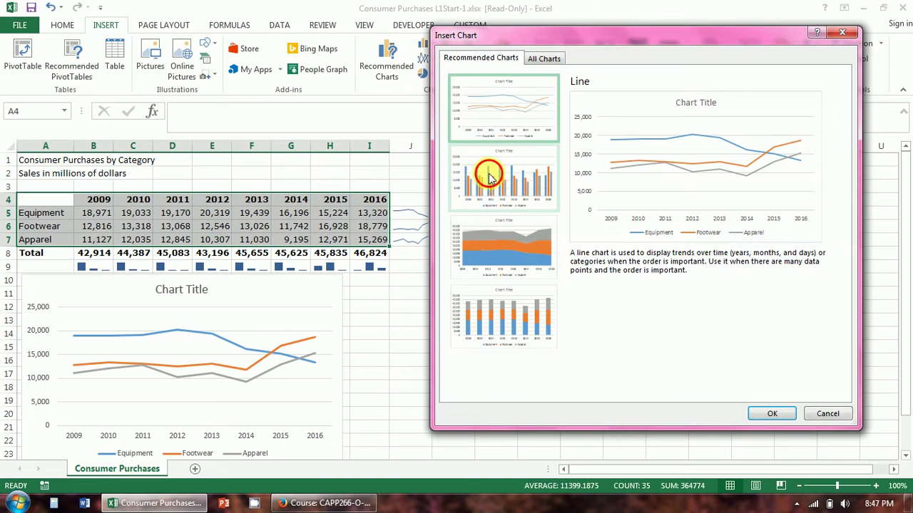
pyautogui.click(774, 414)
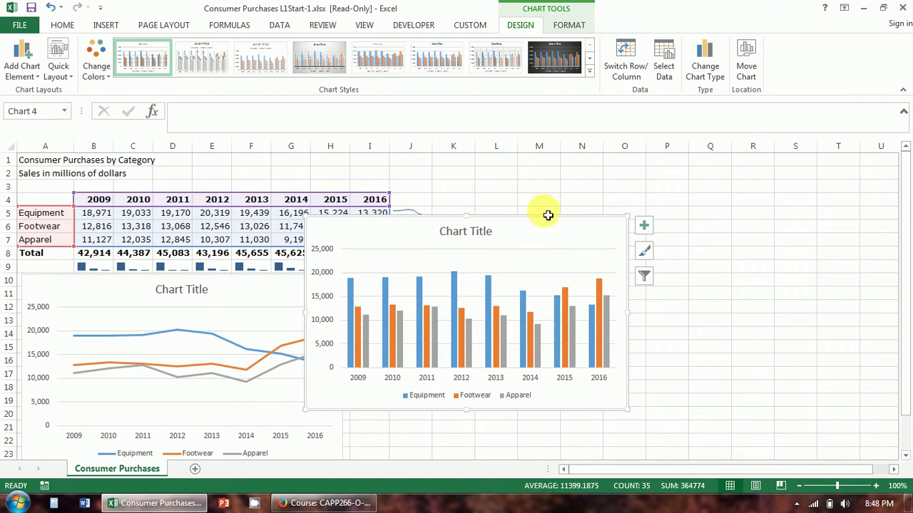
pyautogui.moveTo(555, 230)
pyautogui.mouseDown()
pyautogui.moveTo(622, 254)
pyautogui.moveTo(596, 284)
pyautogui.moveTo(591, 275)
pyautogui.mouseUp()
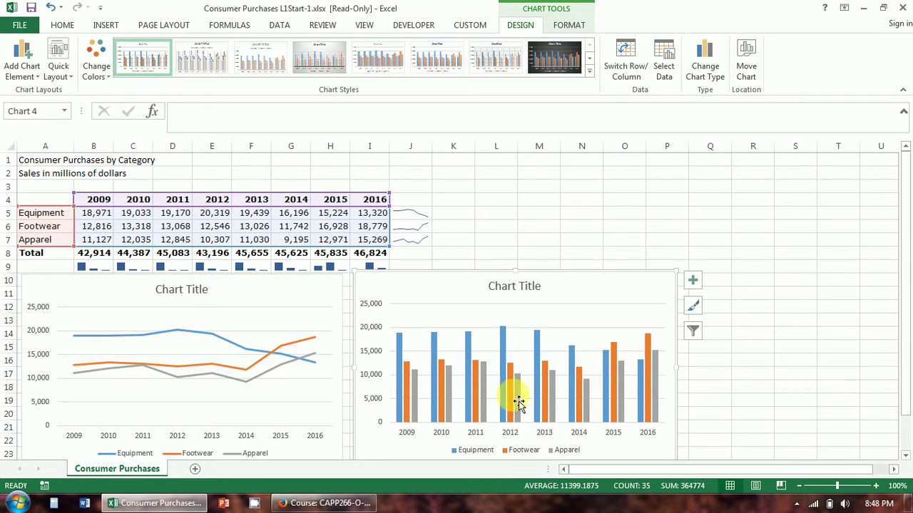
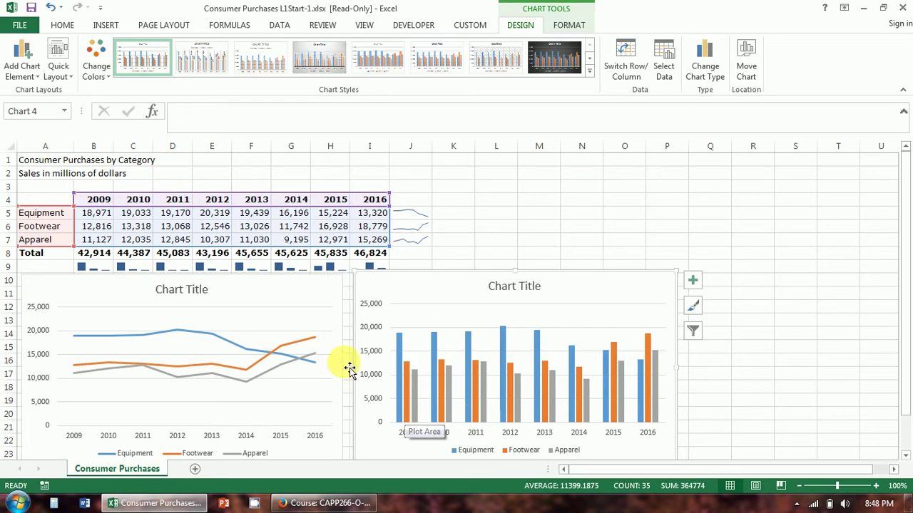
# Rearrange the charts so the column chart sits directly below the data table and the line chart sits beside the table, around column K
pyautogui.click(335, 290)
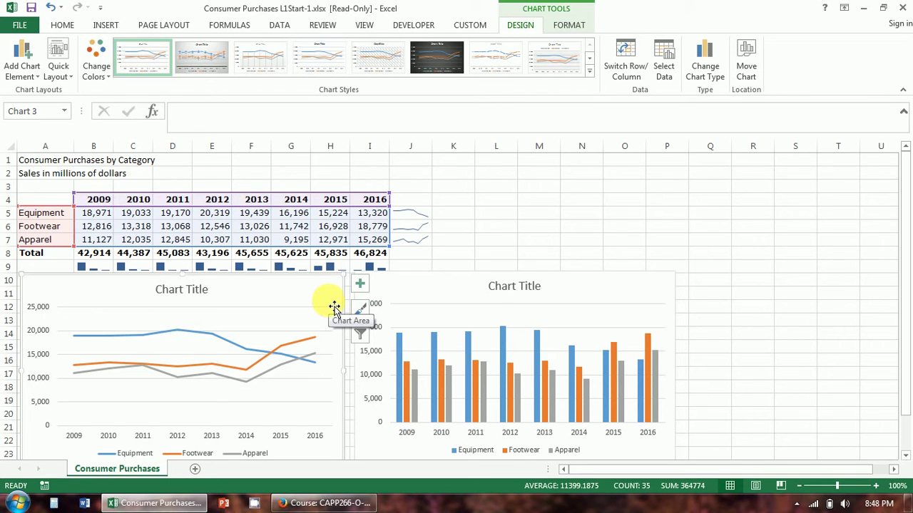
pyautogui.moveTo(322, 281); pyautogui.dragTo(624, 187)
pyautogui.moveTo(590, 281)
pyautogui.mouseDown()
pyautogui.moveTo(554, 295)
pyautogui.moveTo(266, 307)
pyautogui.moveTo(239, 276)
pyautogui.moveTo(259, 271)
pyautogui.mouseUp()
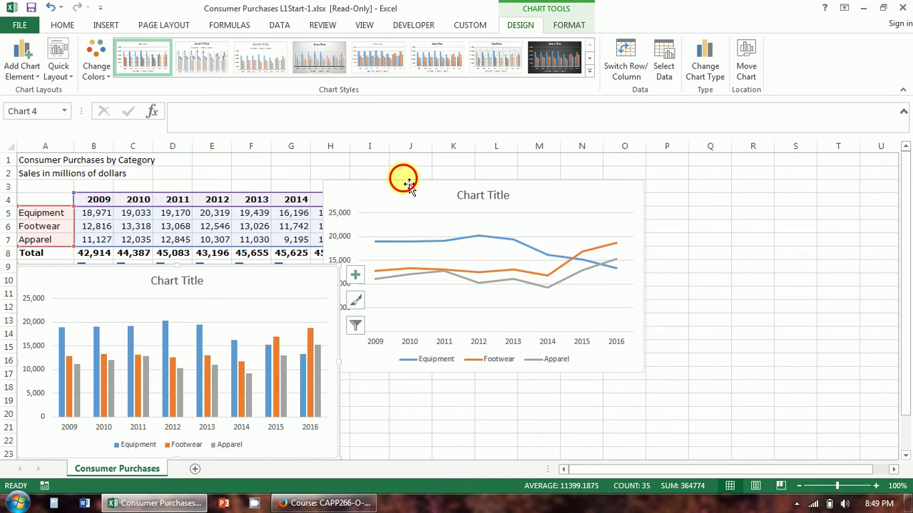
pyautogui.moveTo(404, 178); pyautogui.dragTo(508, 180)
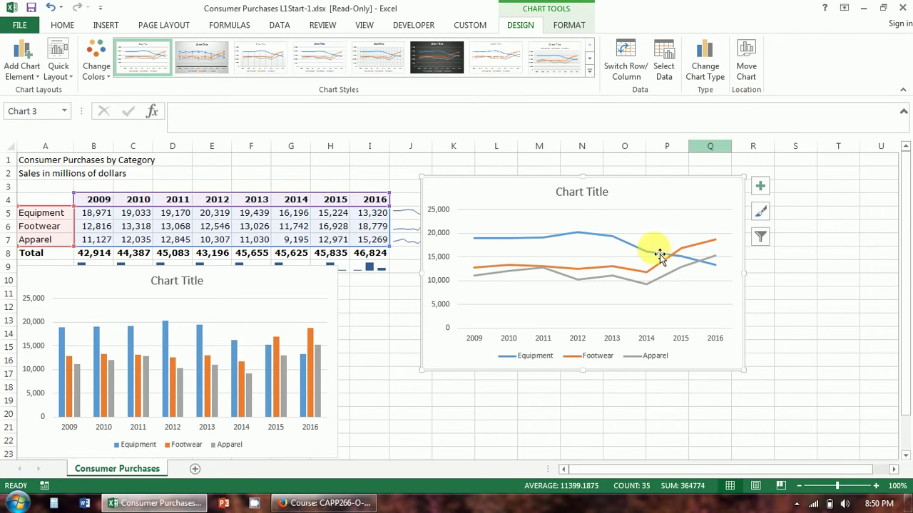
# Move the line chart to its own new sheet named Chart1
pyautogui.click(755, 64)
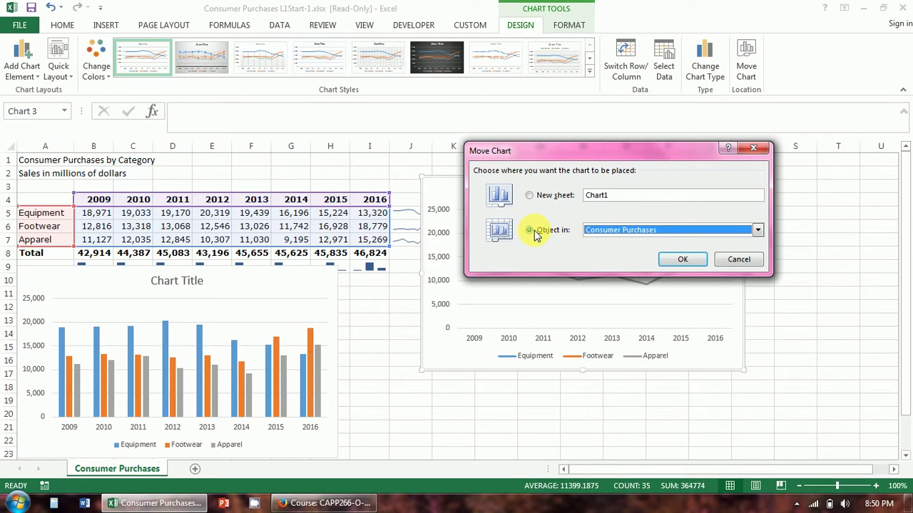
pyautogui.click(530, 197)
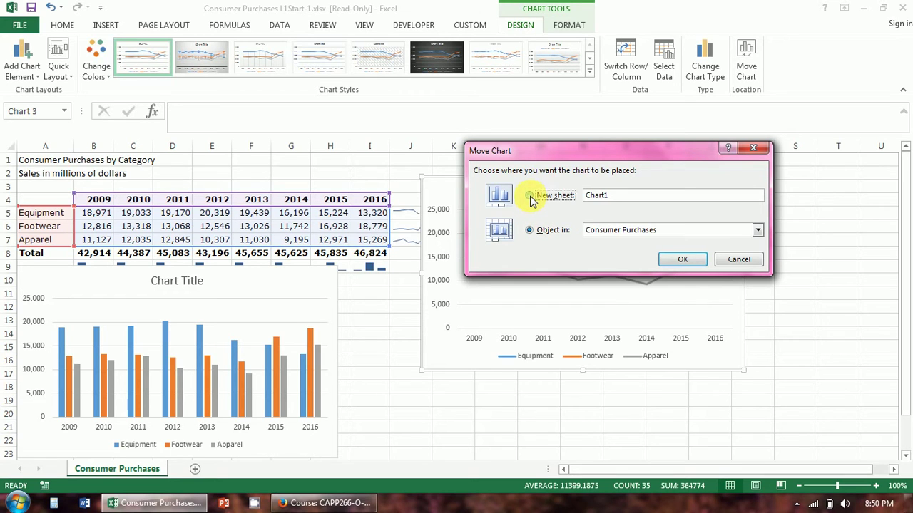
pyautogui.click(679, 261)
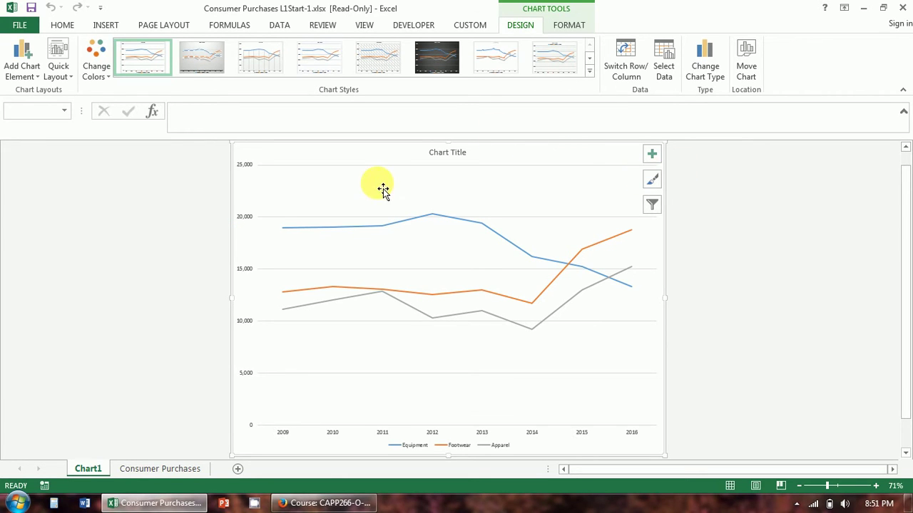
# Change the line chart on the Chart1 sheet to an X Y (Scatter) chart
pyautogui.click(725, 69)
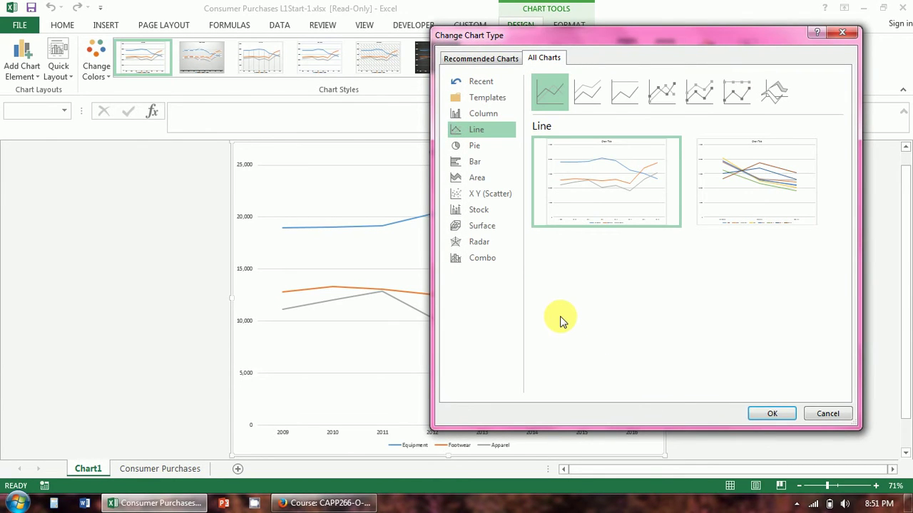
pyautogui.click(479, 194)
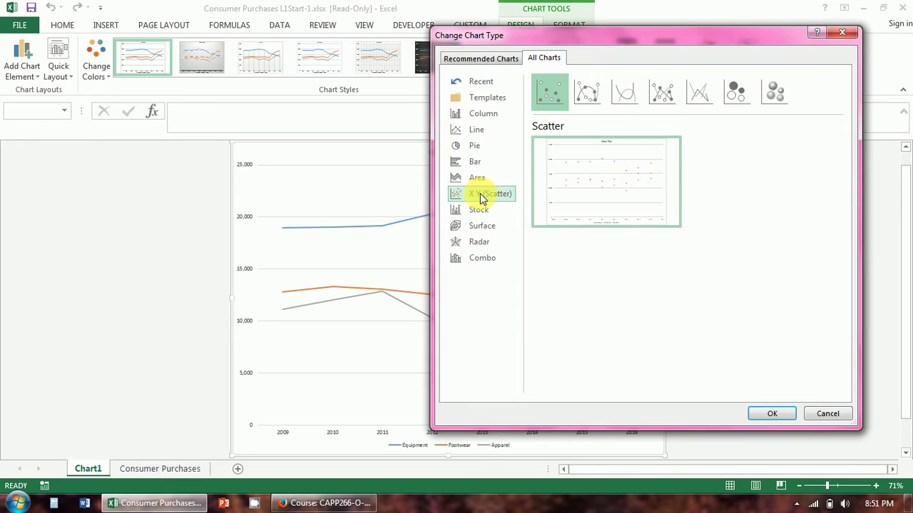
pyautogui.click(783, 415)
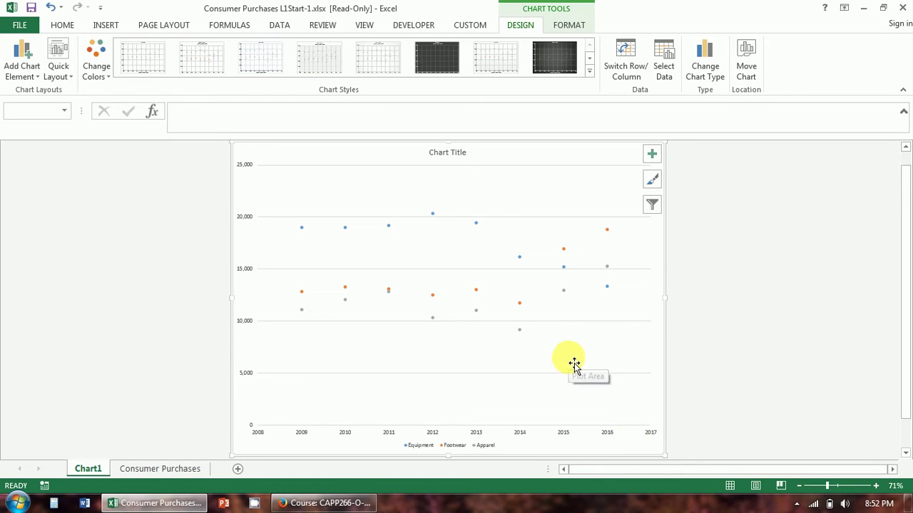
# On the Consumer Purchases sheet, place the column chart beside the data table and filter out the 2009, 2010 and 2011 categories
pyautogui.click(171, 477)
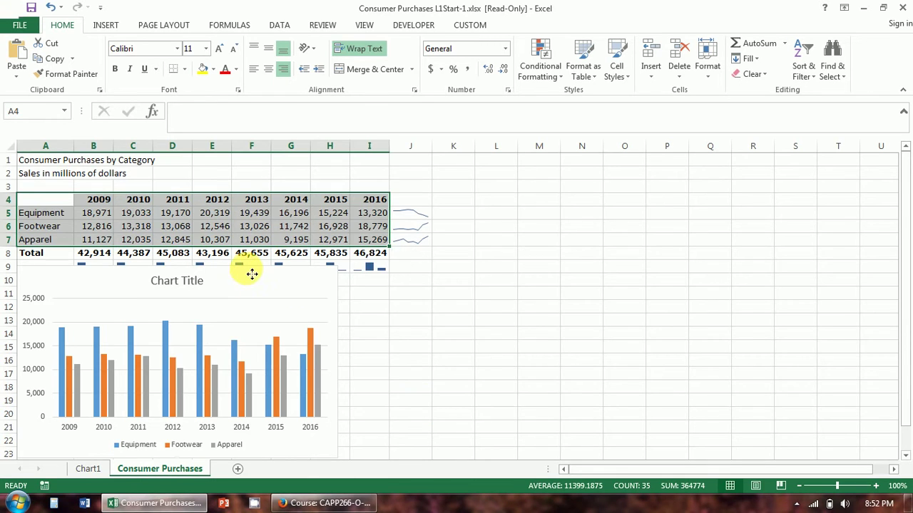
pyautogui.moveTo(248, 272); pyautogui.dragTo(648, 184)
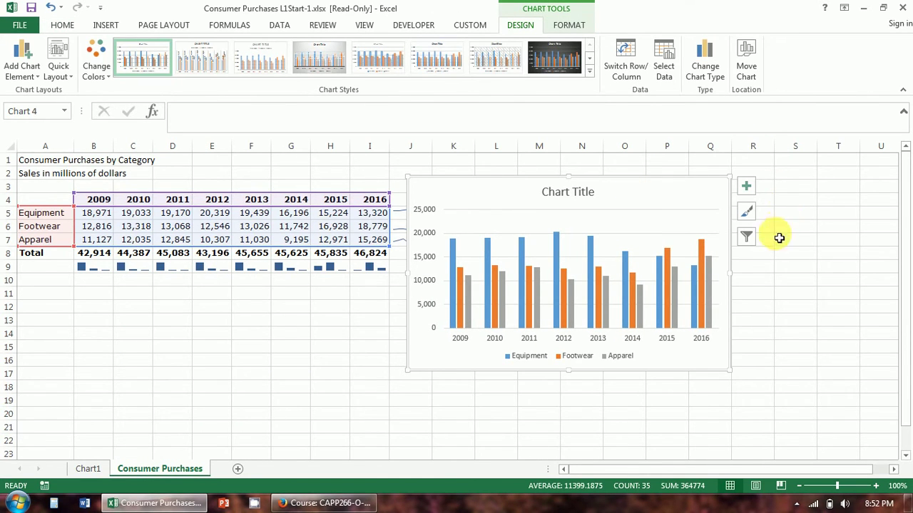
pyautogui.click(746, 238)
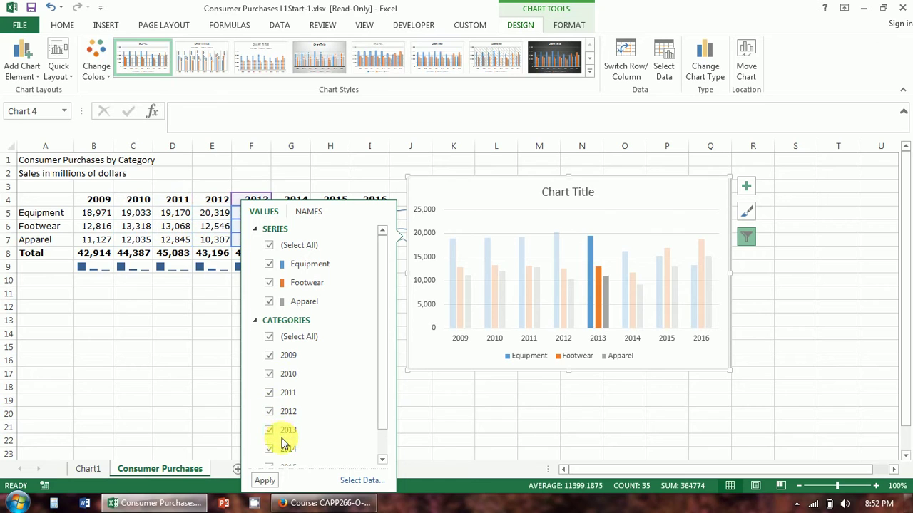
pyautogui.moveTo(385, 275); pyautogui.dragTo(383, 344)
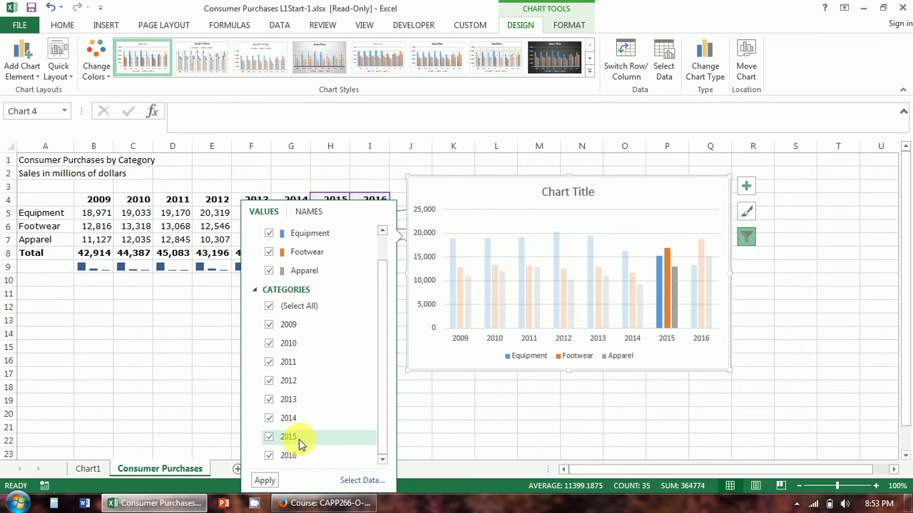
pyautogui.click(268, 361)
pyautogui.click(269, 343)
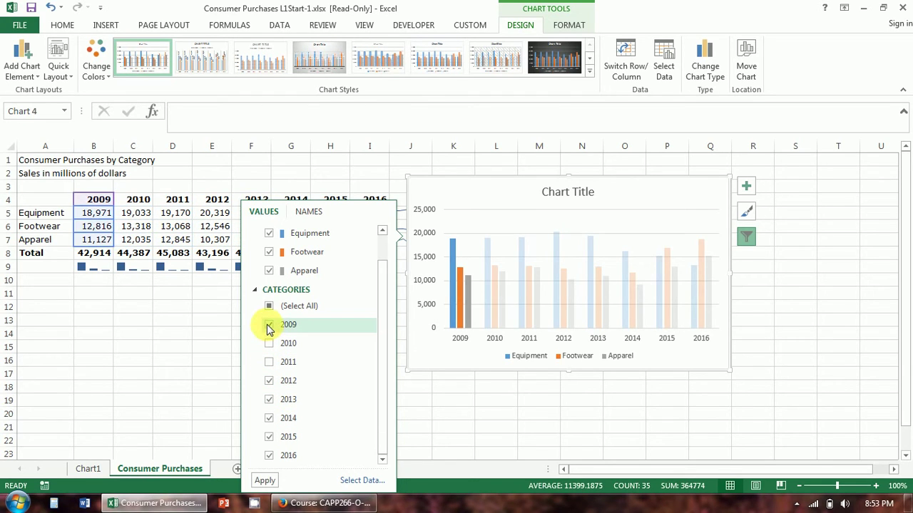
pyautogui.click(268, 327)
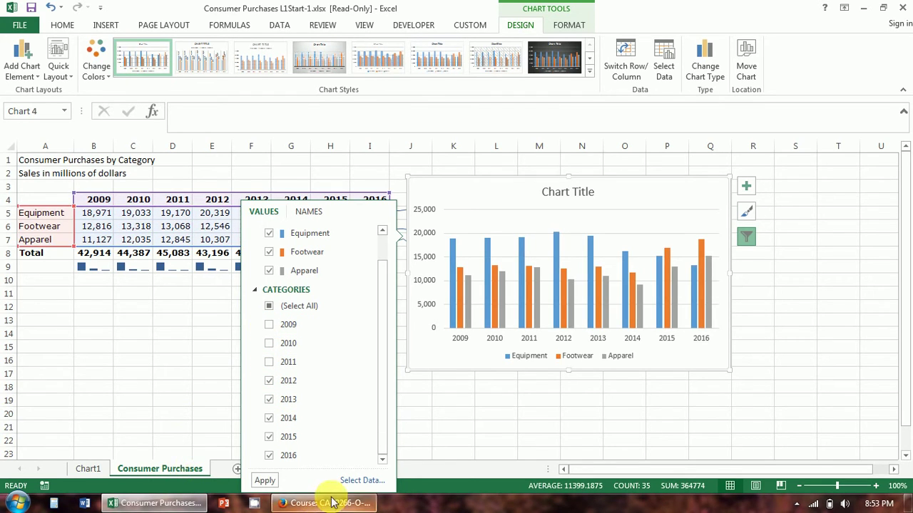
pyautogui.click(264, 481)
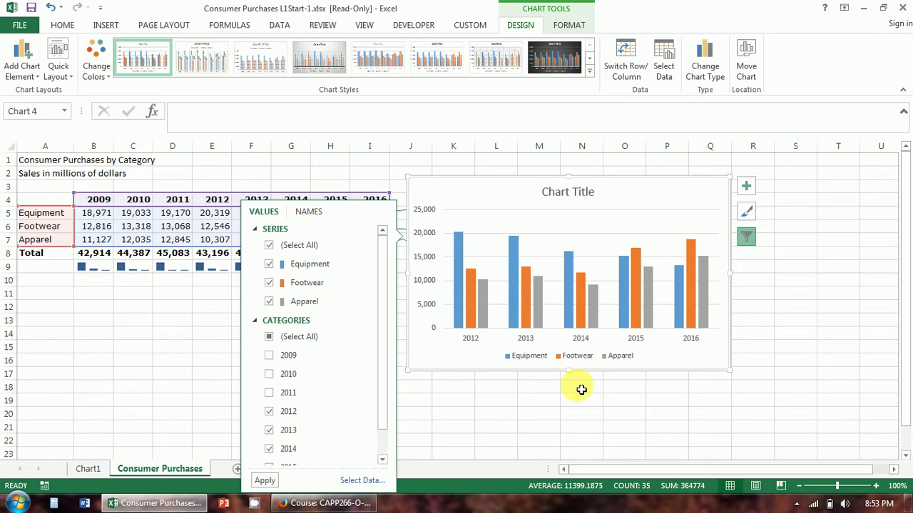
pyautogui.click(747, 237)
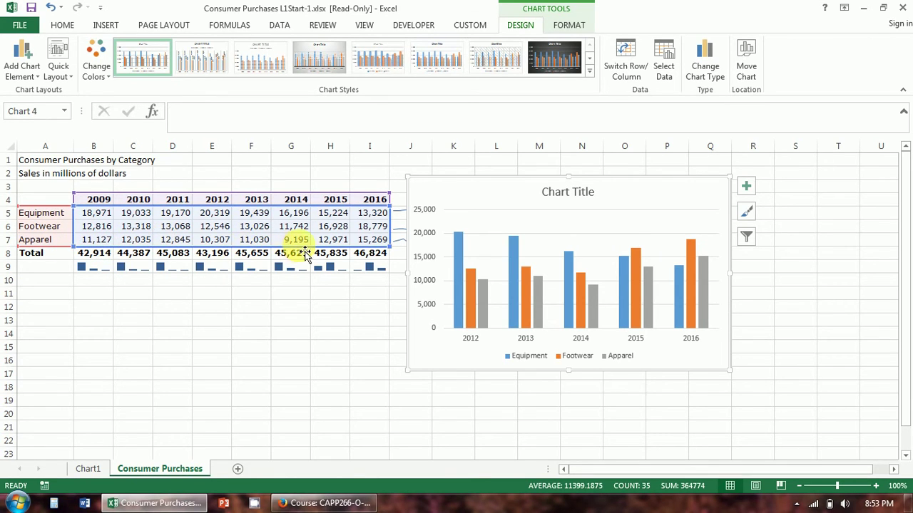
# Switch the column chart's rows and columns so purchases are grouped by category, with years as the series
pyautogui.click(628, 63)
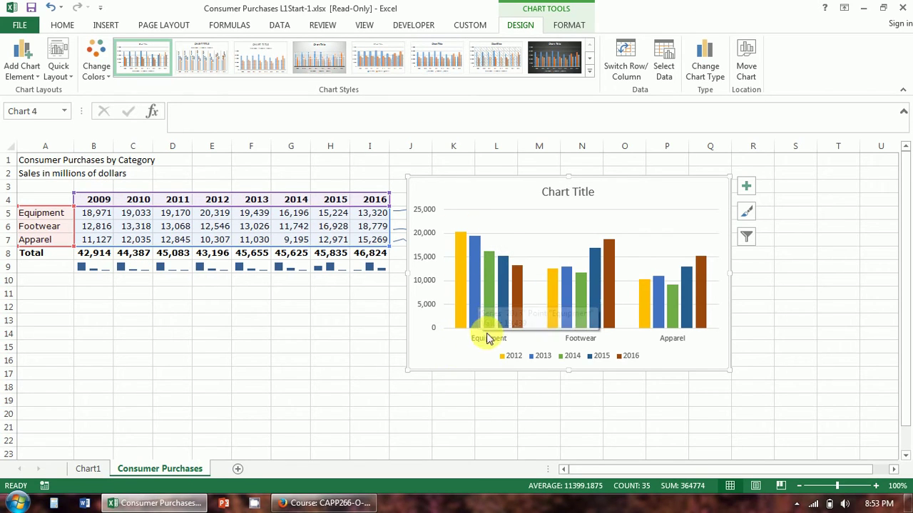
pyautogui.moveTo(485, 289)
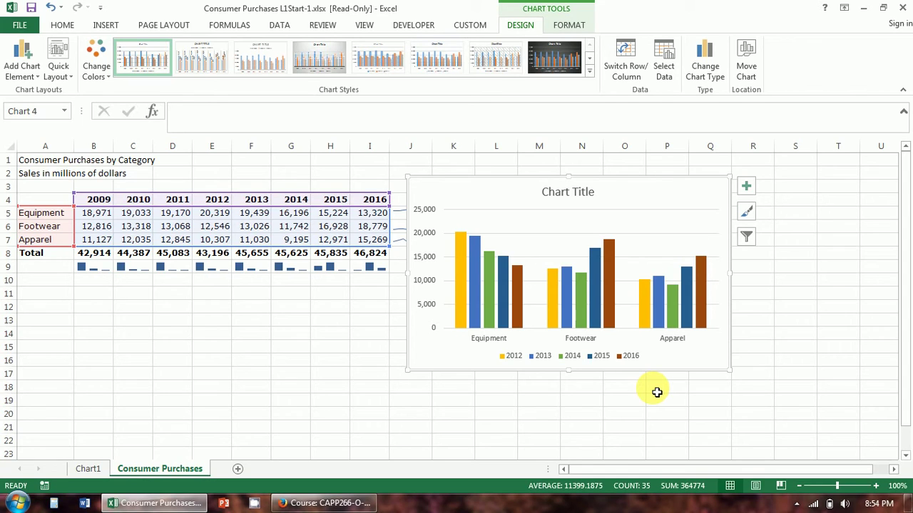
# Replace the column chart's placeholder title with "Consumer Purchases"
pyautogui.click(585, 198)
pyautogui.click(581, 193)
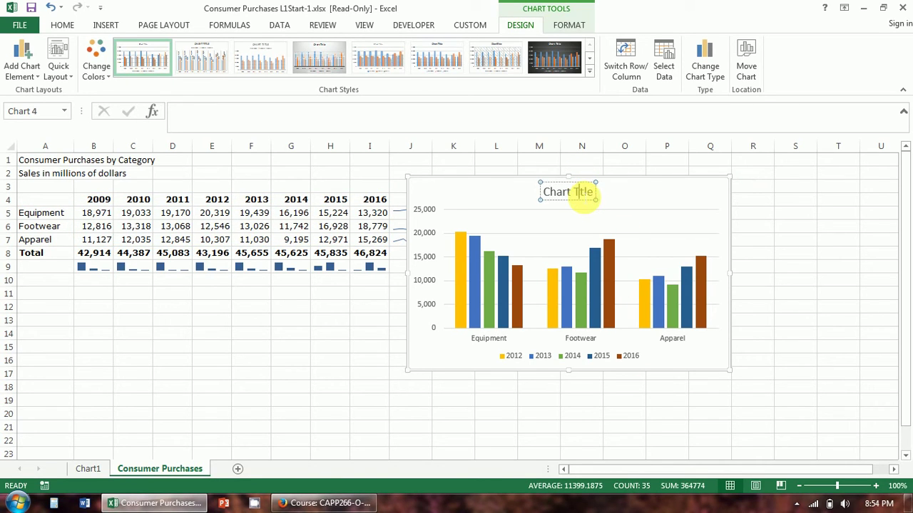
pyautogui.press('BackSpace')
pyautogui.press('BackSpace')
pyautogui.press('BackSpace')
pyautogui.press('BackSpace')
pyautogui.press('BackSpace')
pyautogui.press('BackSpace')
pyautogui.press('BackSpace')
pyautogui.press('BackSpace')
pyautogui.press('BackSpace')
pyautogui.press('BackSpace')
pyautogui.press('BackSpace')
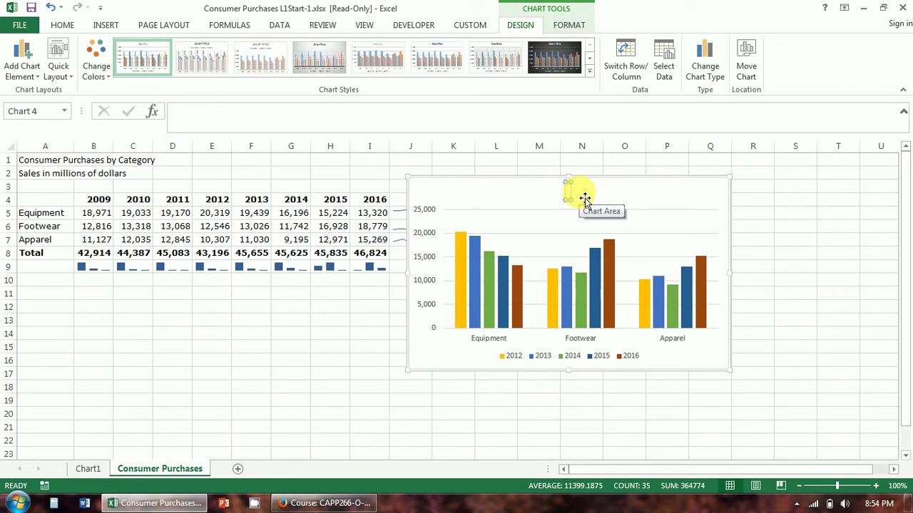
pyautogui.write('Consu')
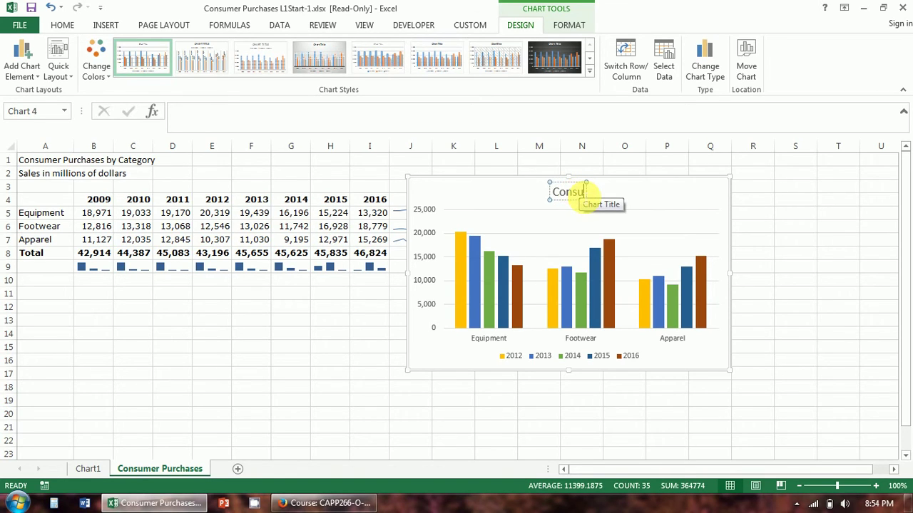
pyautogui.press('BackSpace')
pyautogui.write('sum')
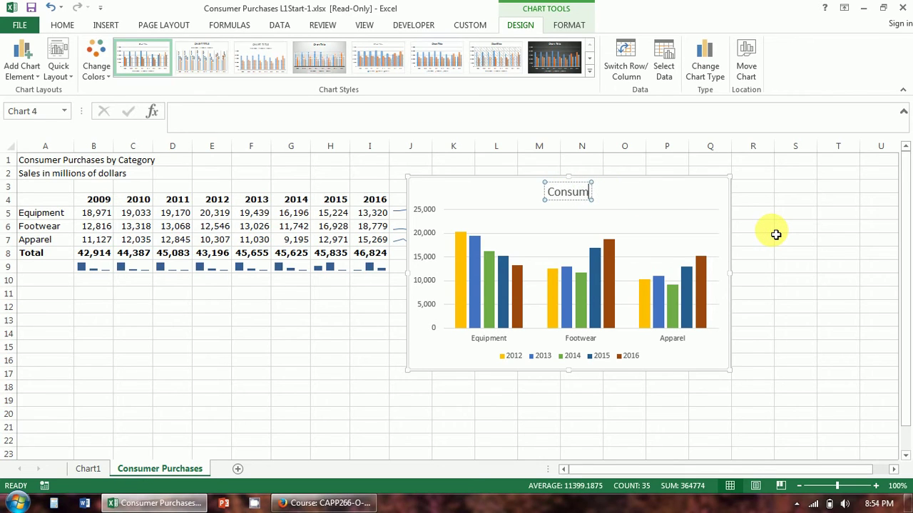
pyautogui.write('er Purchases')
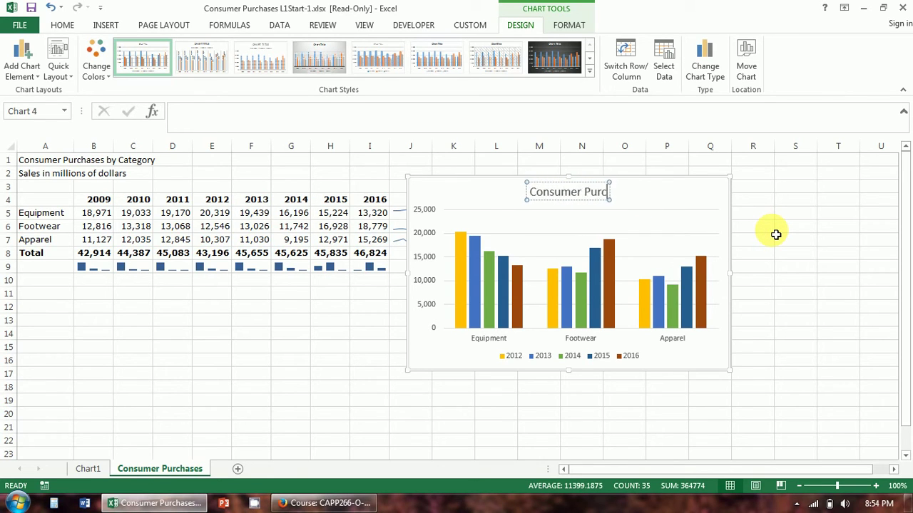
pyautogui.click(775, 235)
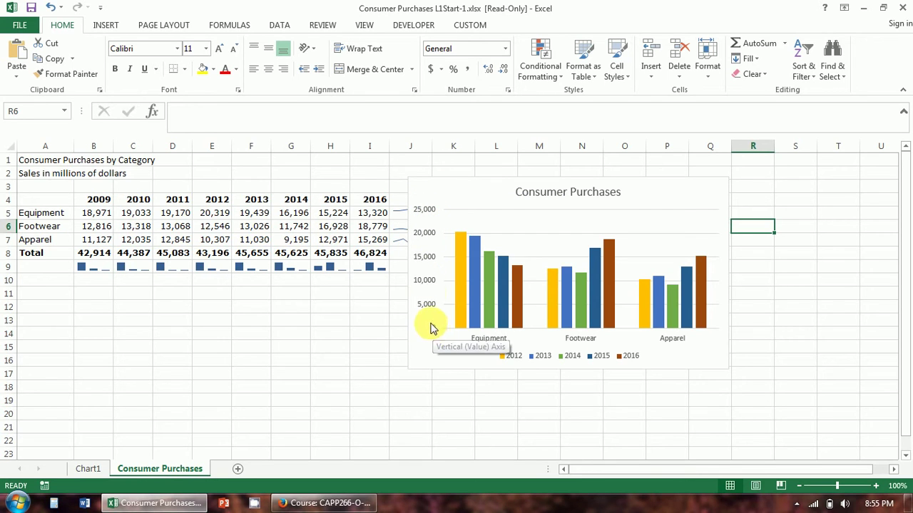
# Format the numbers on the column chart's vertical axis as Currency
pyautogui.click(428, 286)
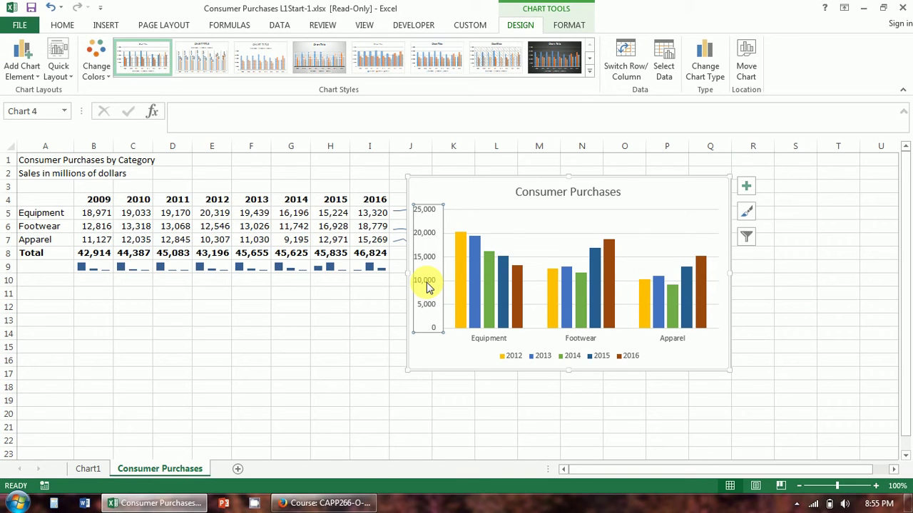
pyautogui.doubleClick(448, 236)
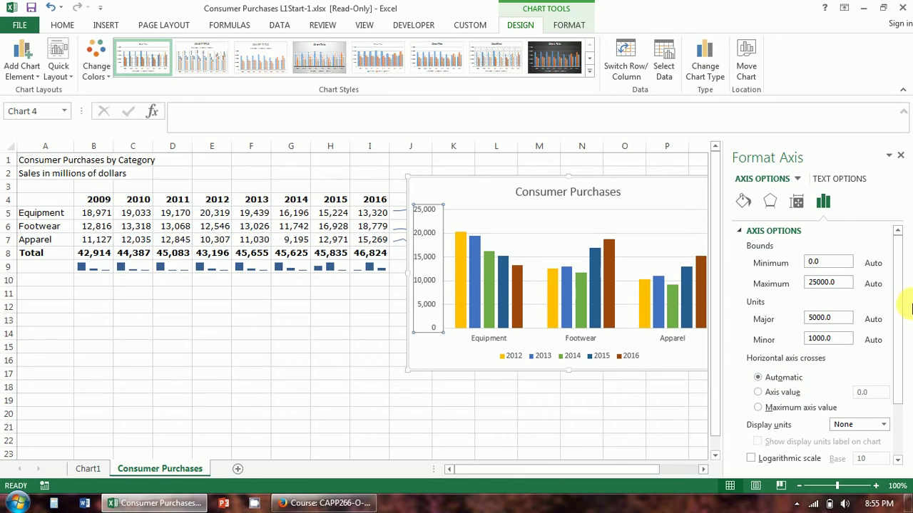
pyautogui.moveTo(898, 281); pyautogui.dragTo(900, 351)
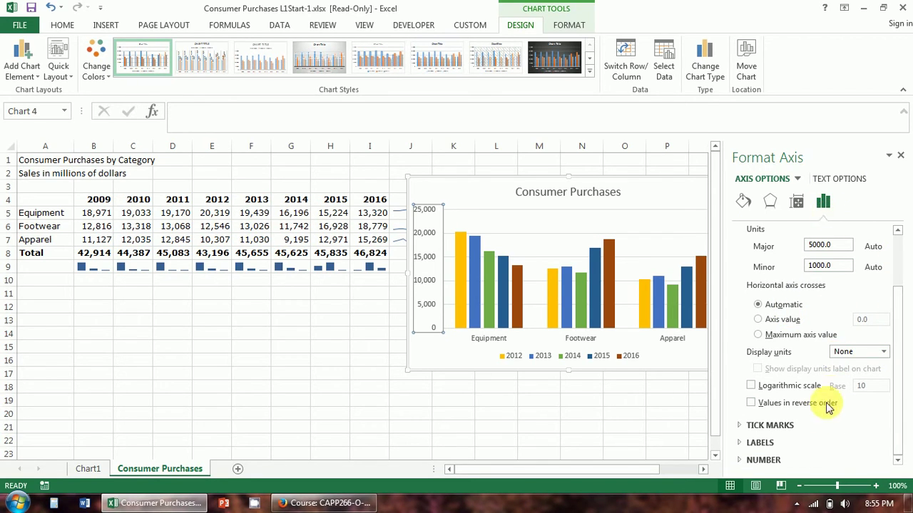
pyautogui.click(754, 462)
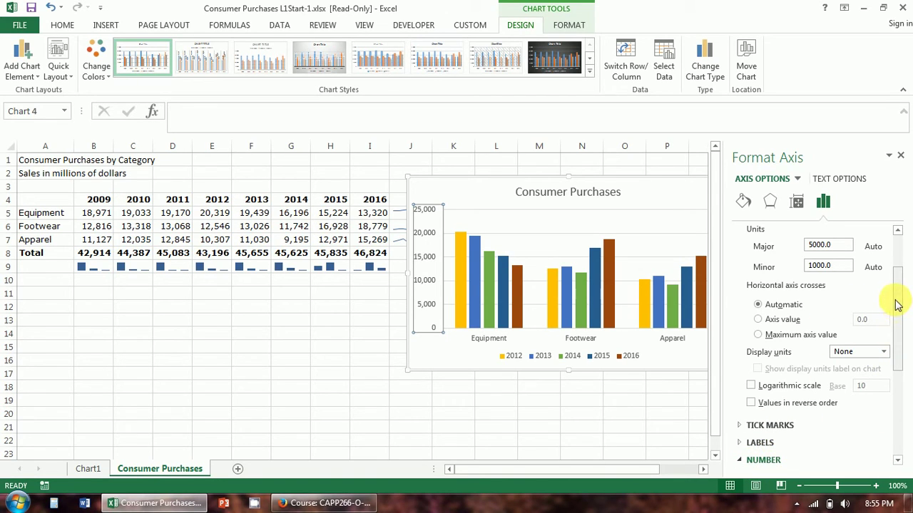
pyautogui.moveTo(897, 305); pyautogui.dragTo(897, 412)
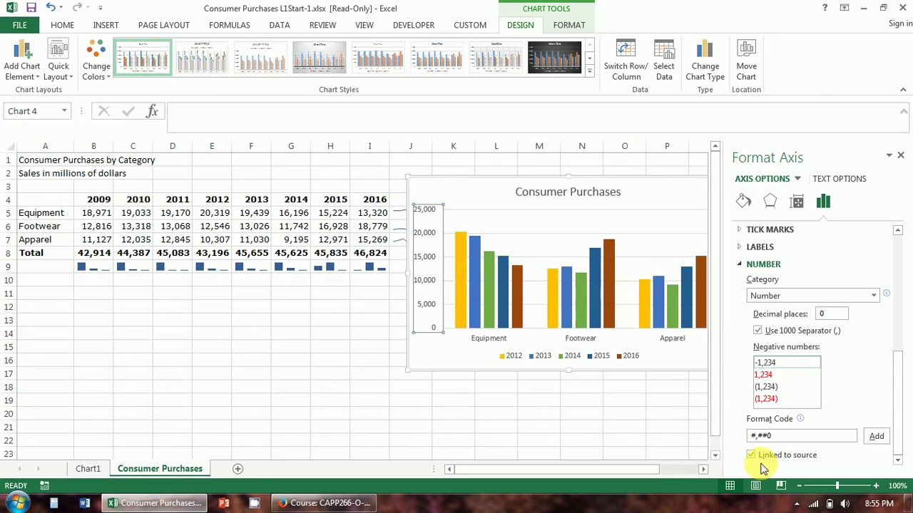
pyautogui.click(784, 298)
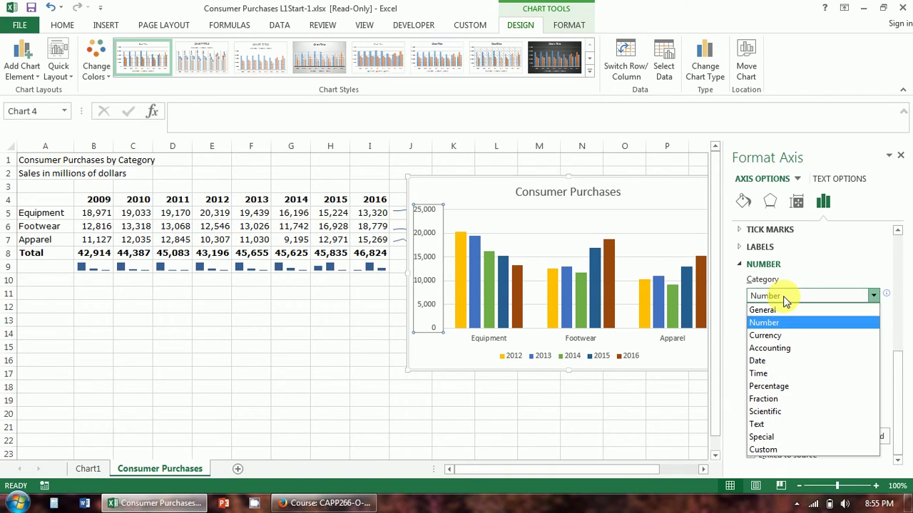
pyautogui.click(762, 335)
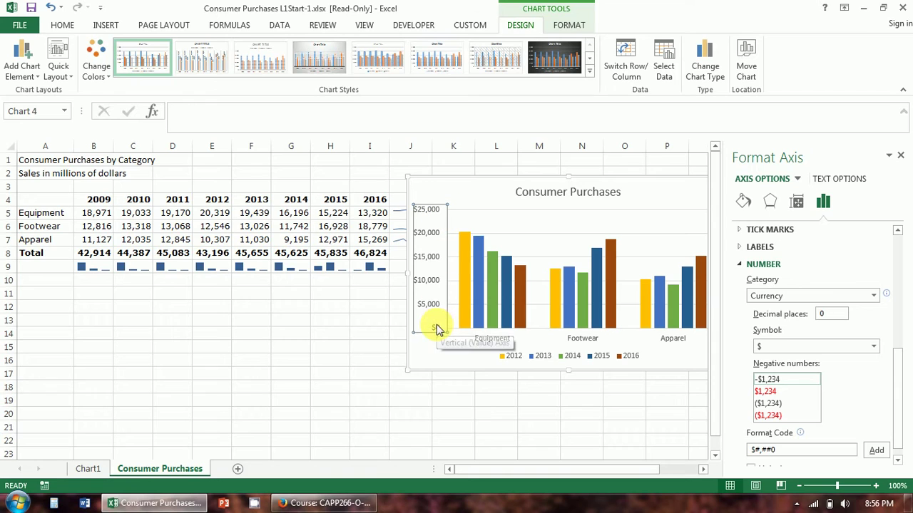
pyautogui.click(899, 156)
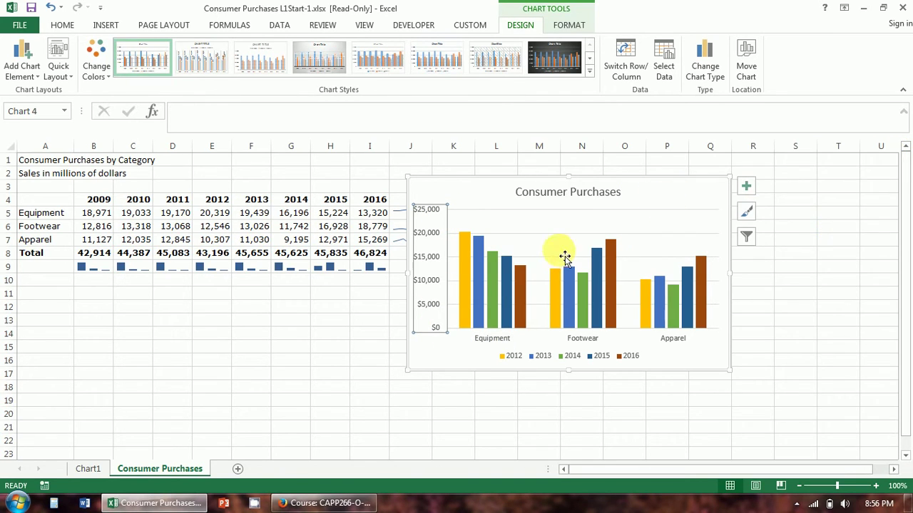
# View the formatting options for the column chart's 2012 data series and for its chart title
pyautogui.doubleClick(468, 261)
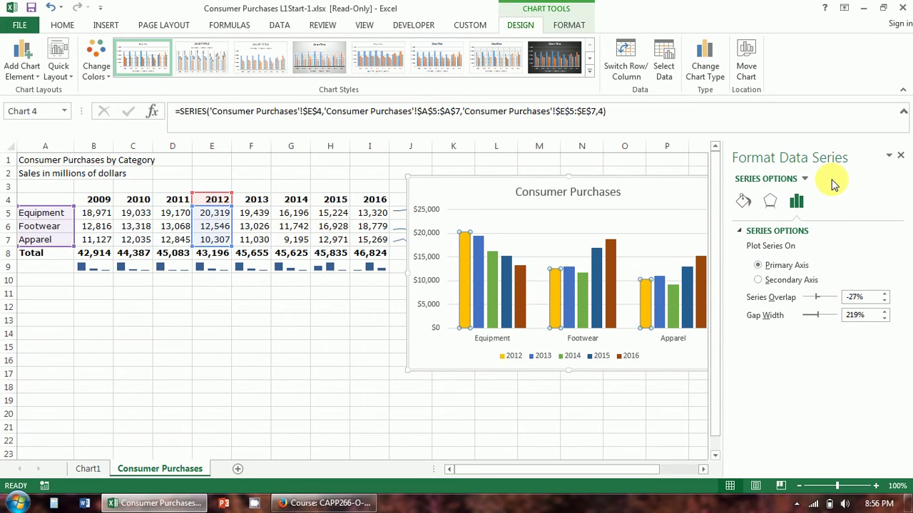
pyautogui.moveTo(463, 275)
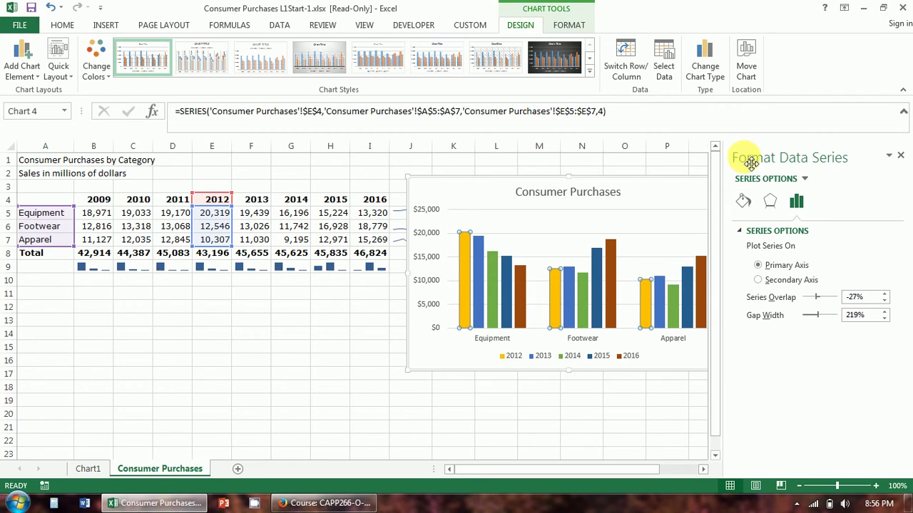
pyautogui.click(901, 159)
pyautogui.doubleClick(621, 197)
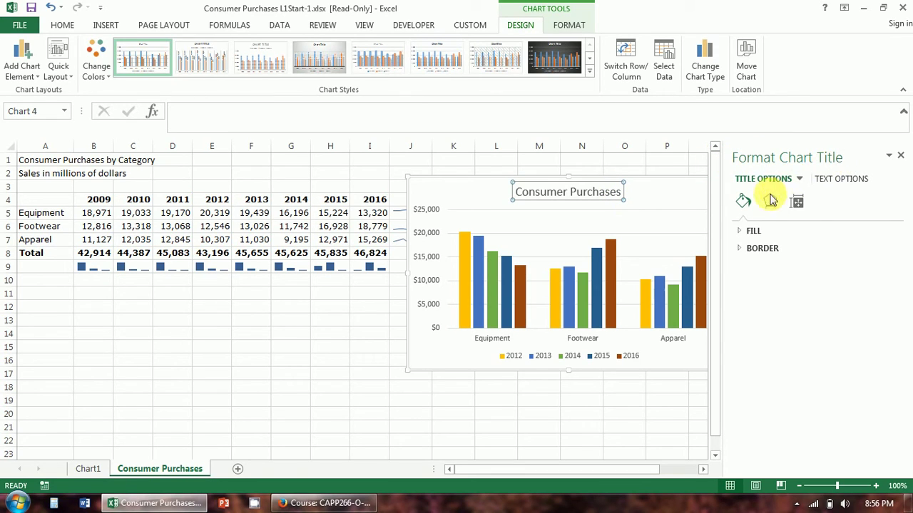
pyautogui.click(900, 158)
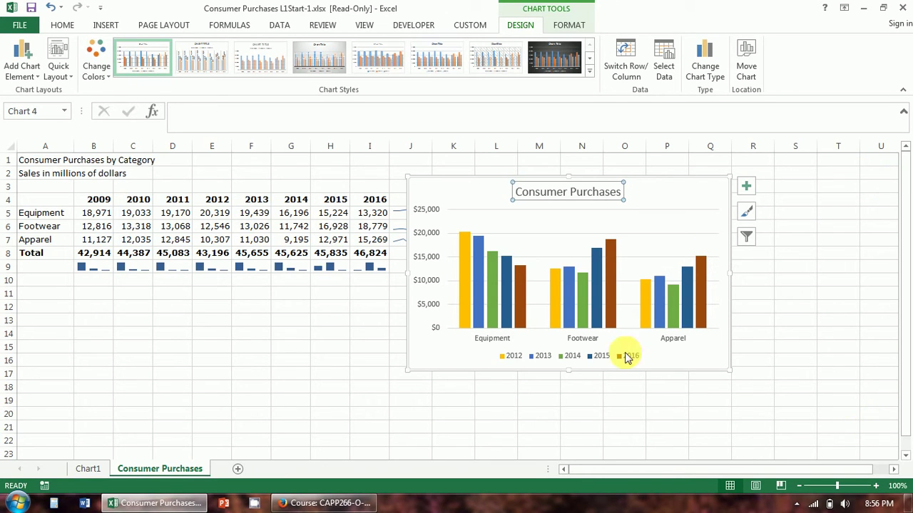
# Add axis titles to the column chart and set the vertical axis title to "(In Millions)"
pyautogui.click(421, 240)
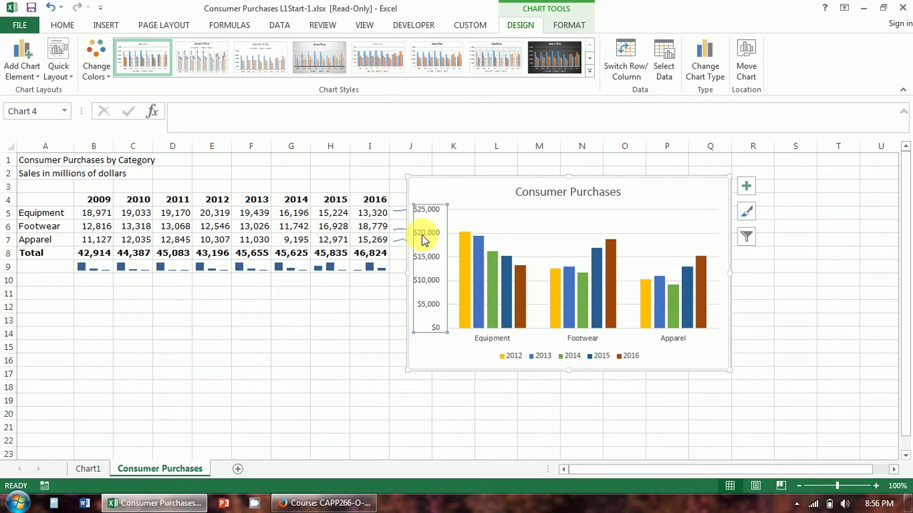
pyautogui.click(748, 194)
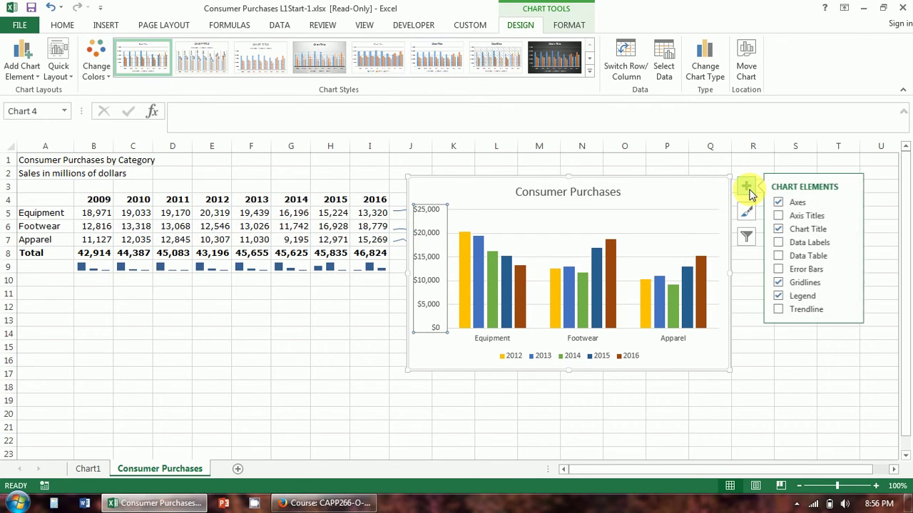
pyautogui.click(779, 216)
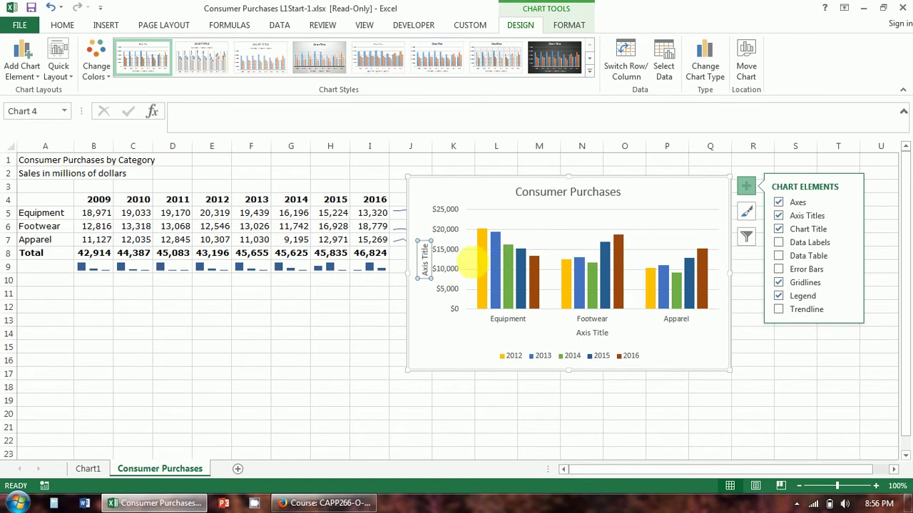
pyautogui.click(427, 262)
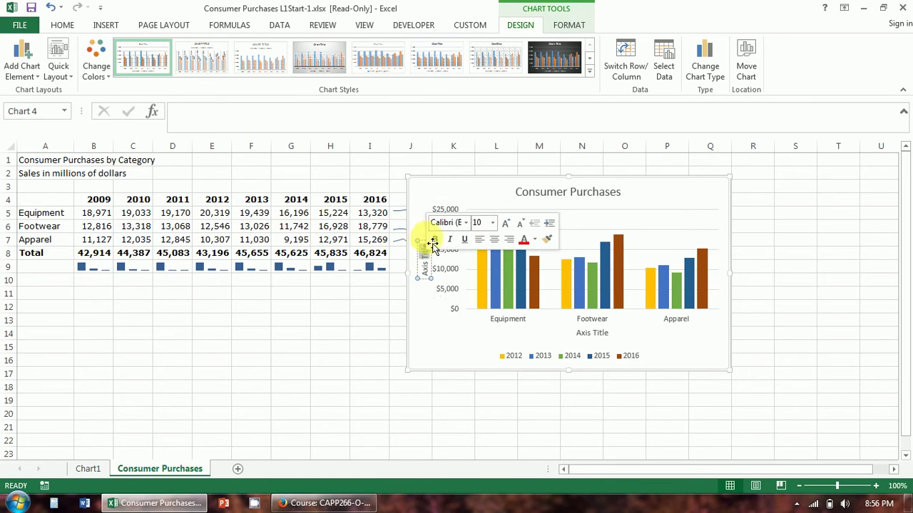
pyautogui.press('Delete')
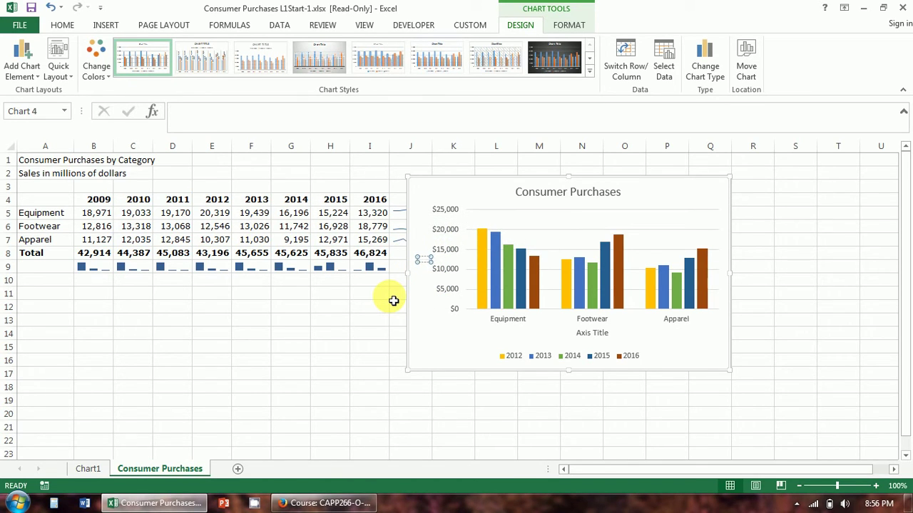
pyautogui.write('(In Millions)')
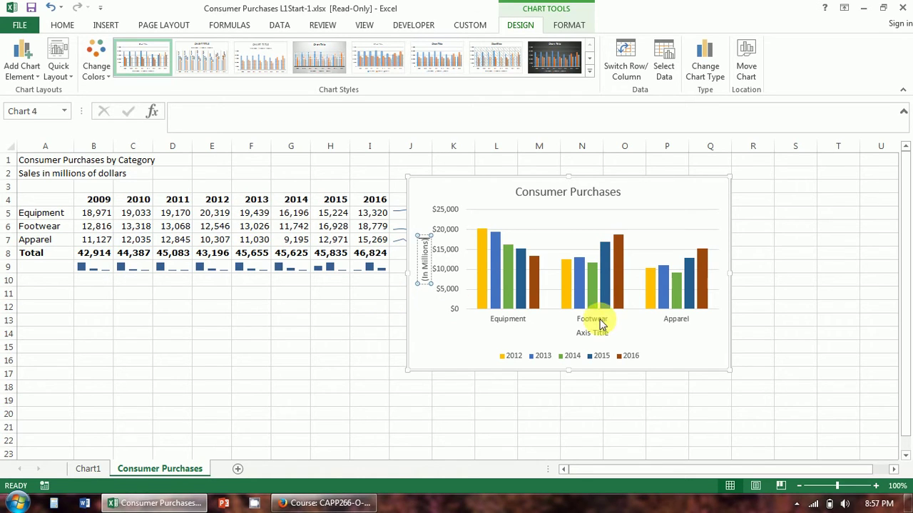
pyautogui.click(706, 360)
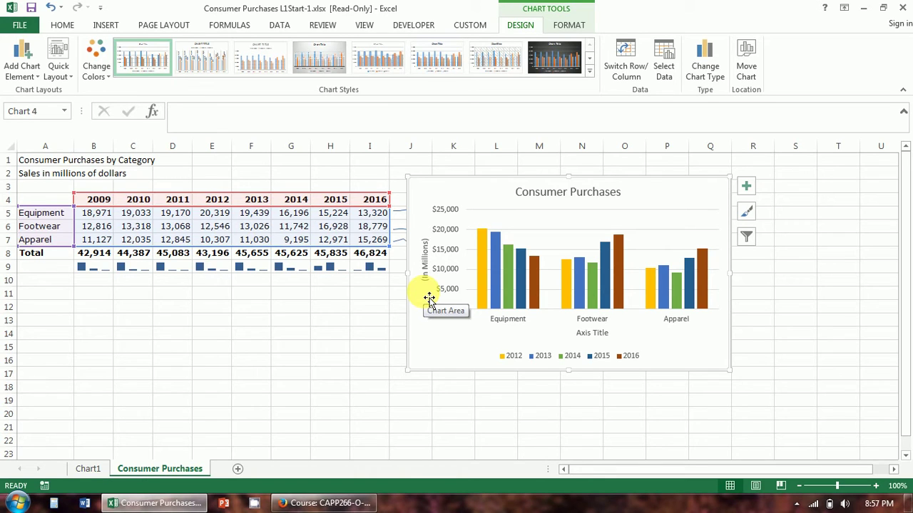
# Replace the horizontal axis's placeholder title with "Sporting Goods" and close the formatting options
pyautogui.doubleClick(597, 334)
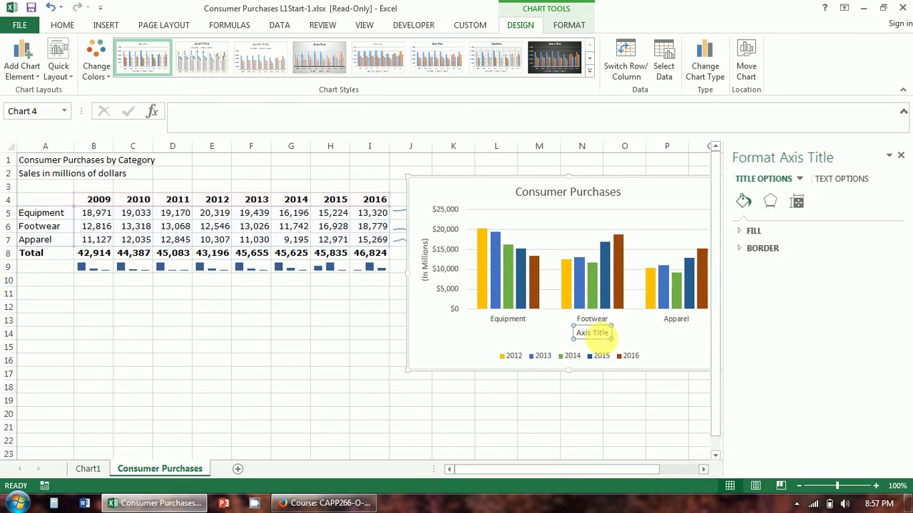
pyautogui.click(598, 333)
pyautogui.press('BackSpace')
pyautogui.press('BackSpace')
pyautogui.press('BackSpace')
pyautogui.press('BackSpace')
pyautogui.press('BackSpace')
pyautogui.press('BackSpace')
pyautogui.press('BackSpace')
pyautogui.press('BackSpace')
pyautogui.press('BackSpace')
pyautogui.press('BackSpace')
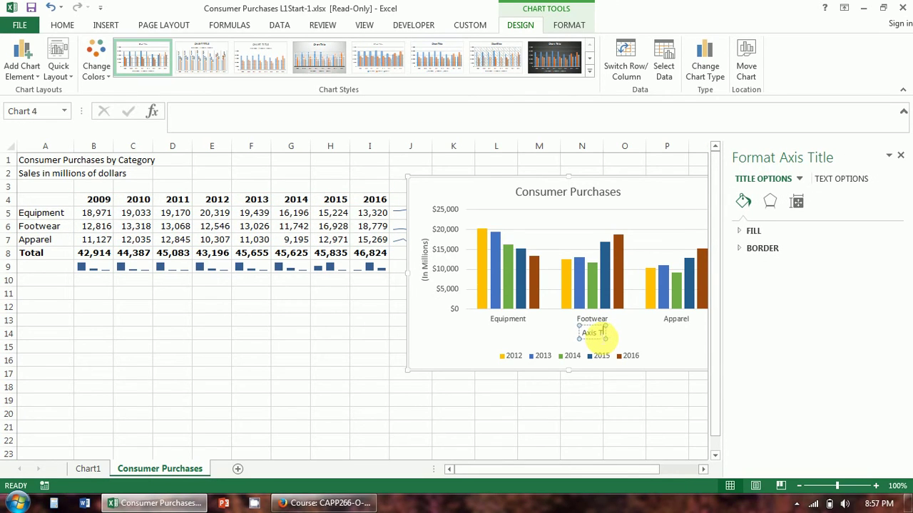
pyautogui.write('S')
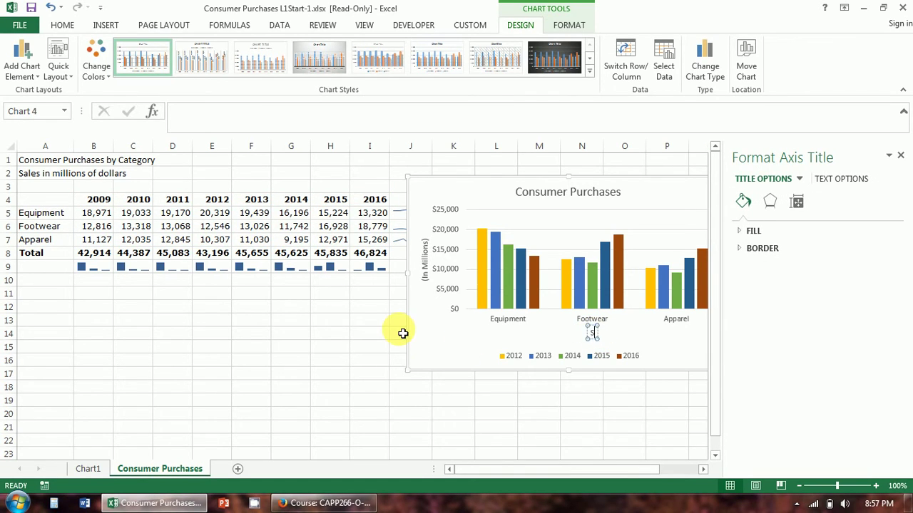
pyautogui.write('porting B')
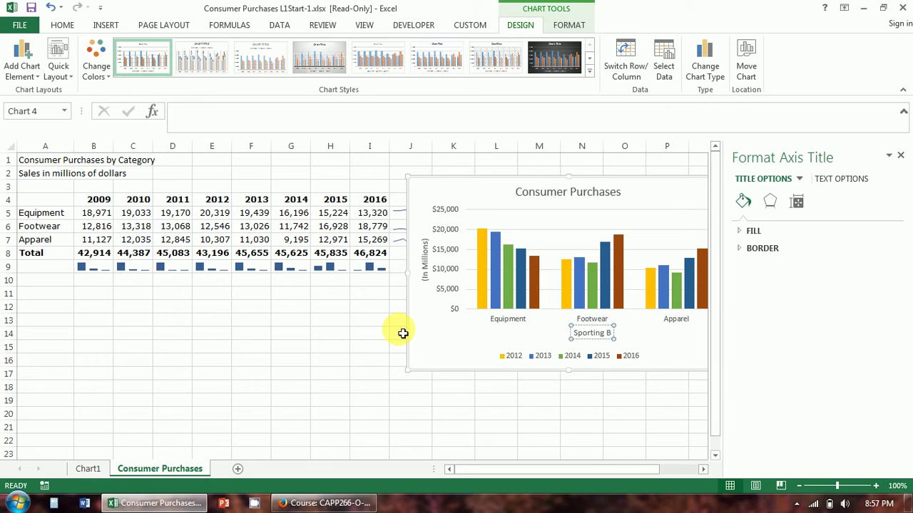
pyautogui.press('BackSpace')
pyautogui.write('Goods')
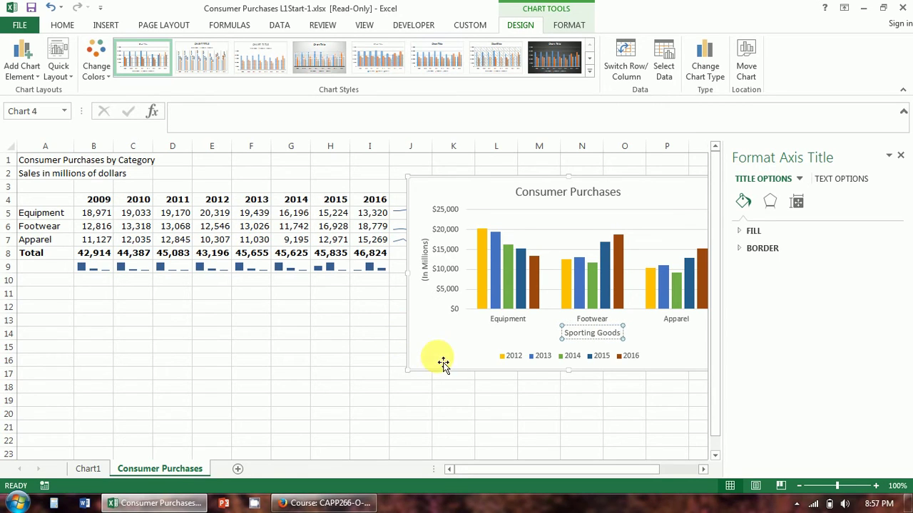
pyautogui.click(443, 363)
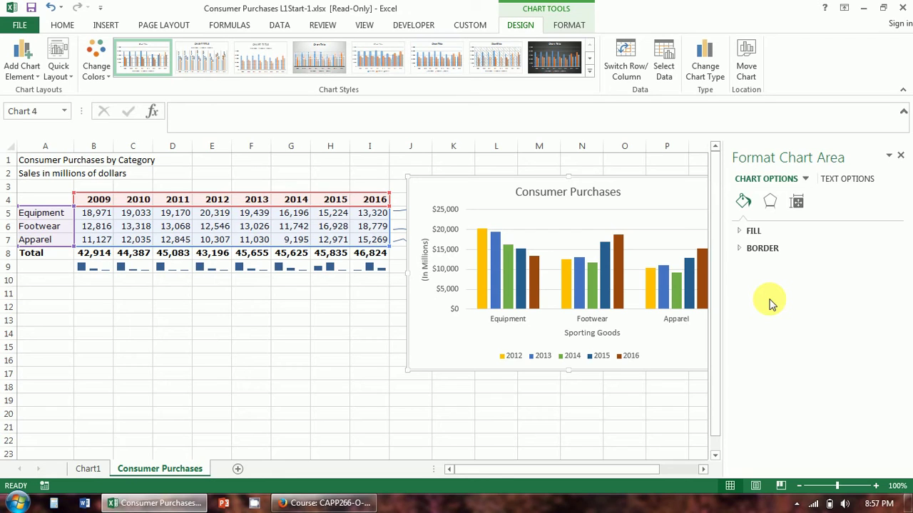
pyautogui.click(902, 157)
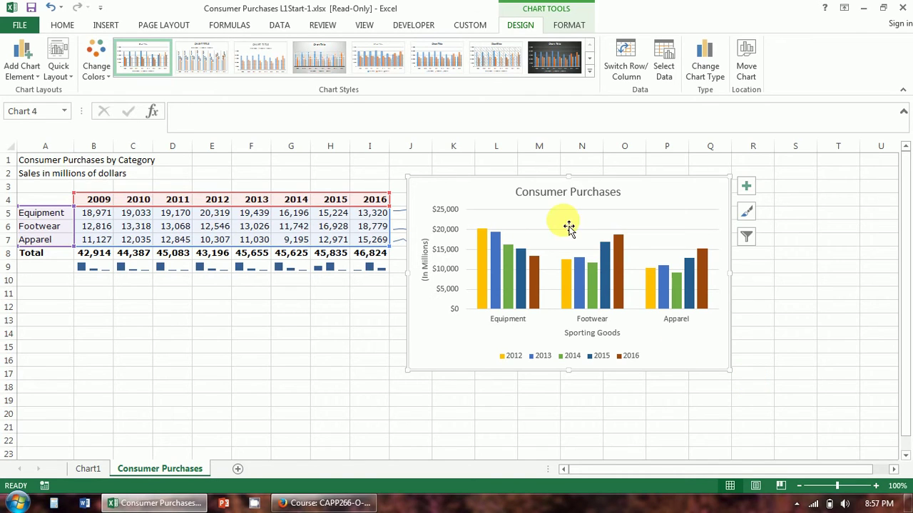
# Insert a 2-D area chart from the range A4:I7 and remove it again
pyautogui.click(57, 200)
pyautogui.moveTo(80, 206); pyautogui.dragTo(363, 240)
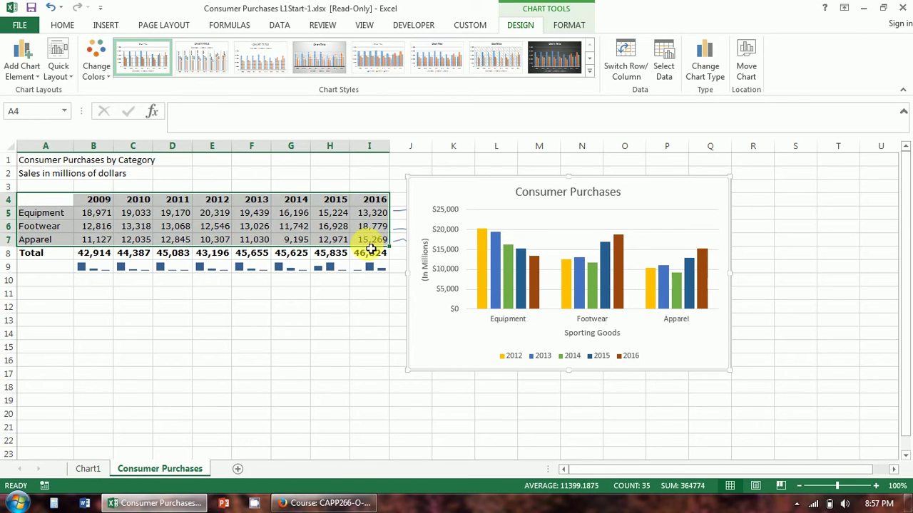
pyautogui.click(106, 26)
pyautogui.click(445, 61)
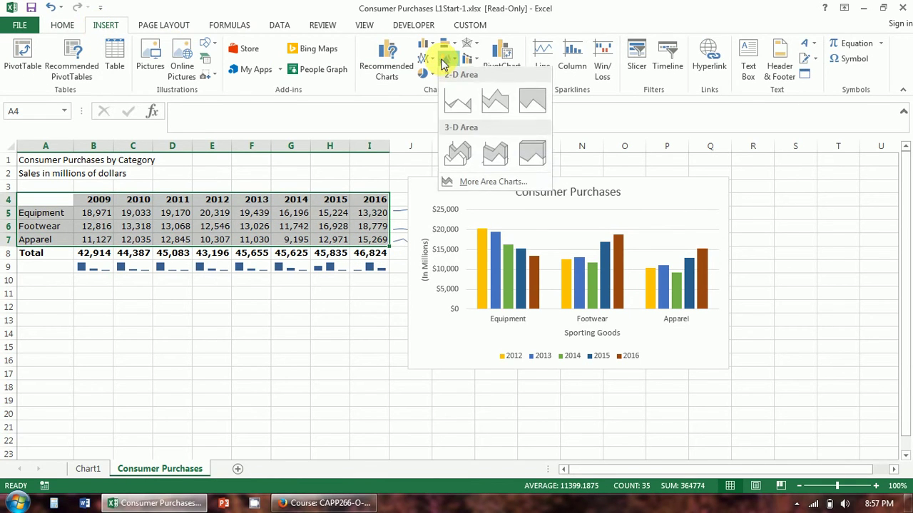
pyautogui.click(464, 111)
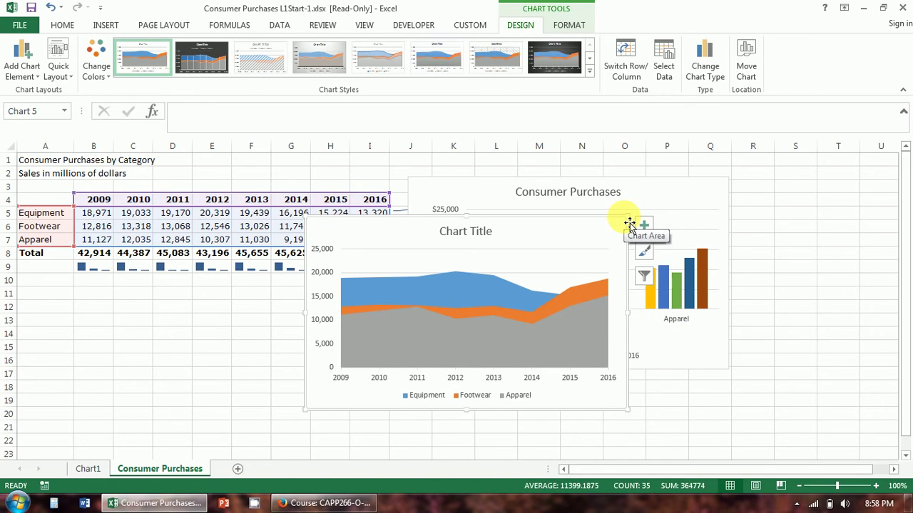
pyautogui.press('Escape')
pyautogui.click(325, 374)
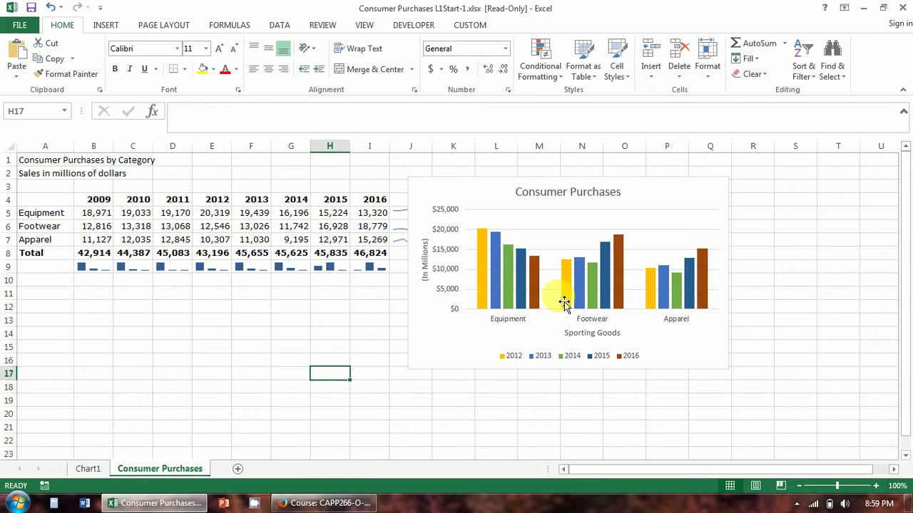
# Move the column chart clear of the sparklines in column J and enlarge it to span about K1 to S22
pyautogui.click(586, 187)
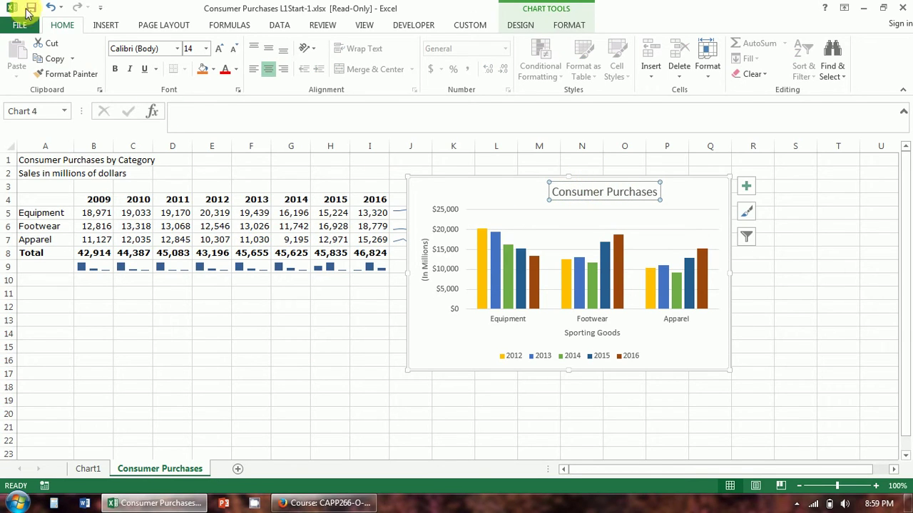
pyautogui.click(52, 7)
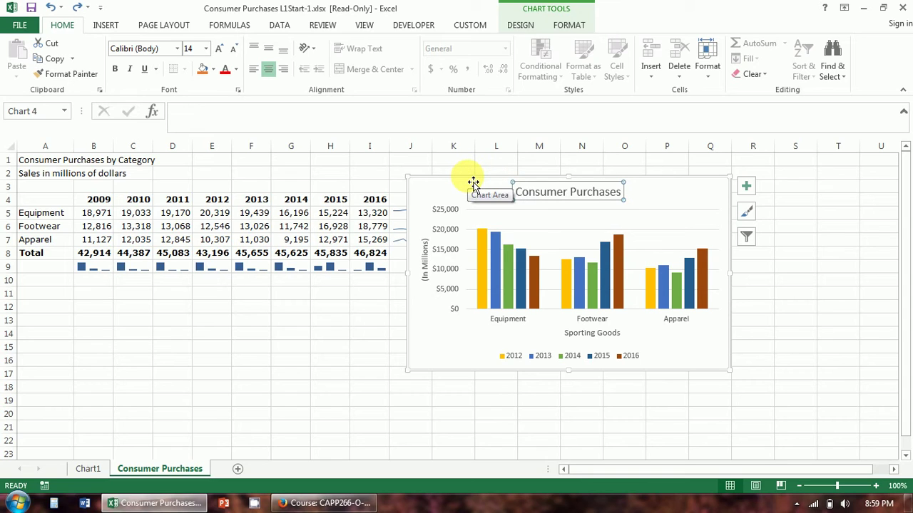
pyautogui.moveTo(473, 183); pyautogui.dragTo(531, 189)
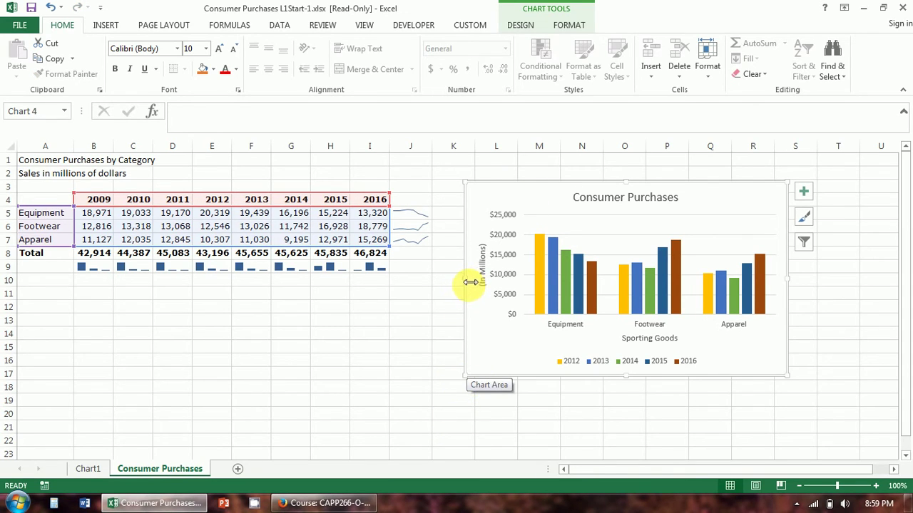
pyautogui.moveTo(465, 375); pyautogui.dragTo(402, 464)
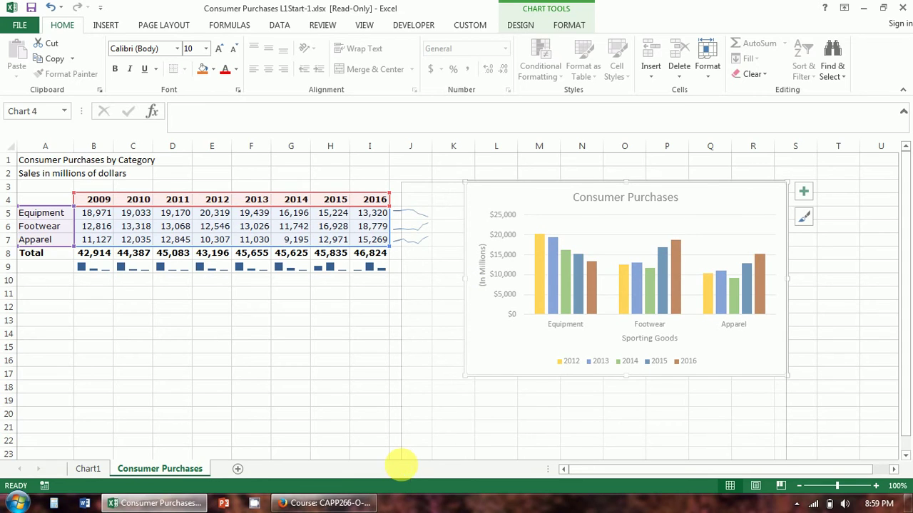
pyautogui.moveTo(549, 190); pyautogui.dragTo(585, 164)
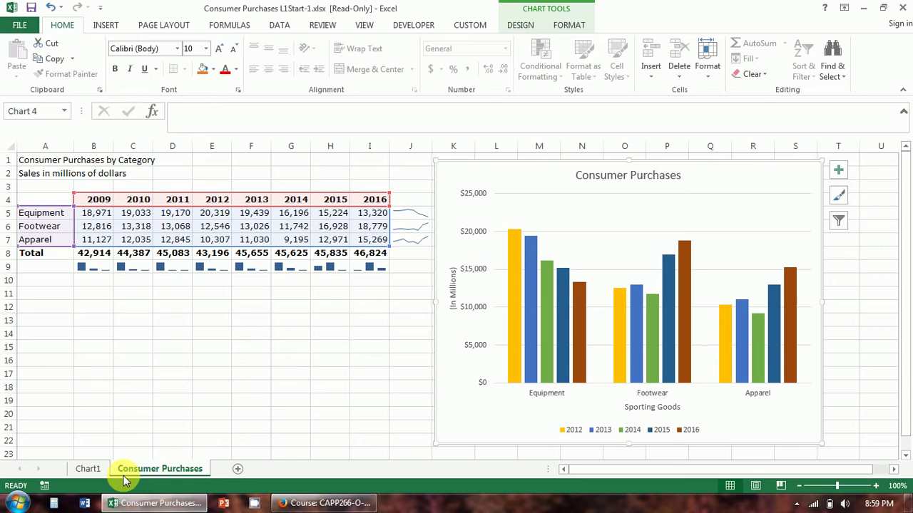
# Add a new worksheet and name it "Consumer Purchases 2016"
pyautogui.click(238, 469)
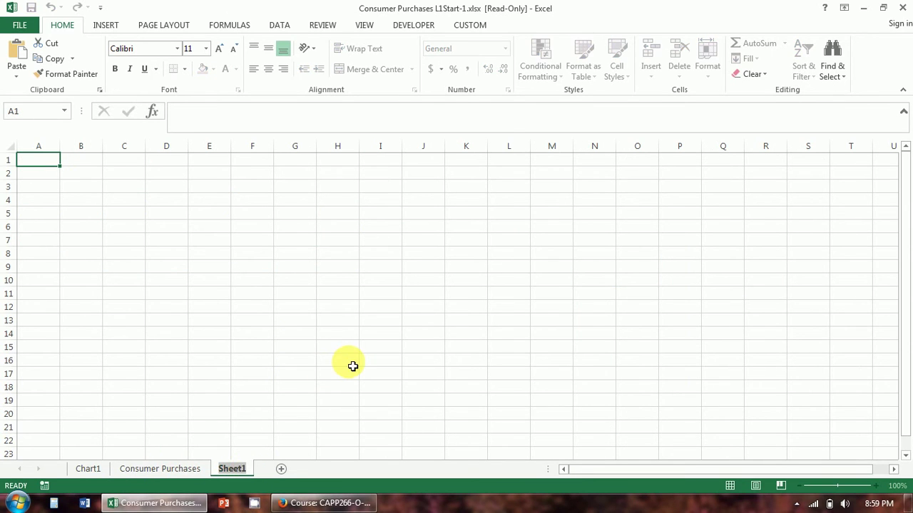
pyautogui.write('Consu')
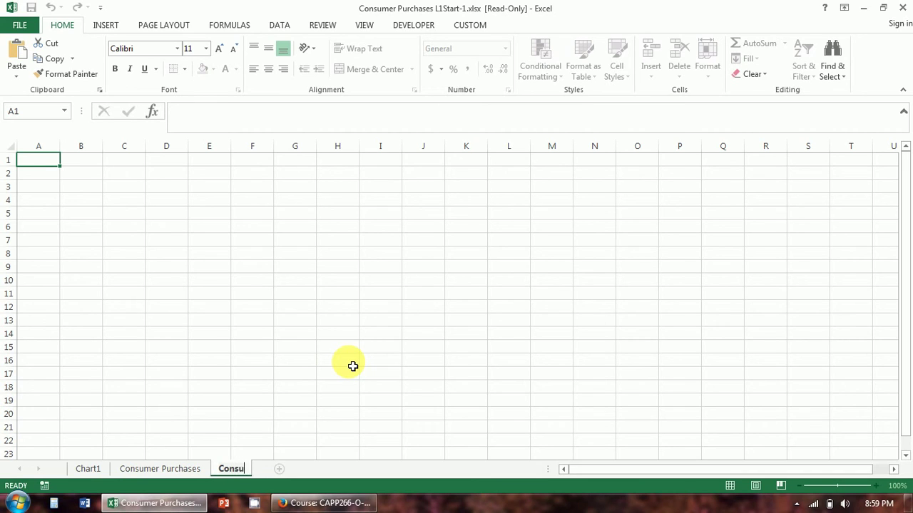
pyautogui.write('mer Purchases')
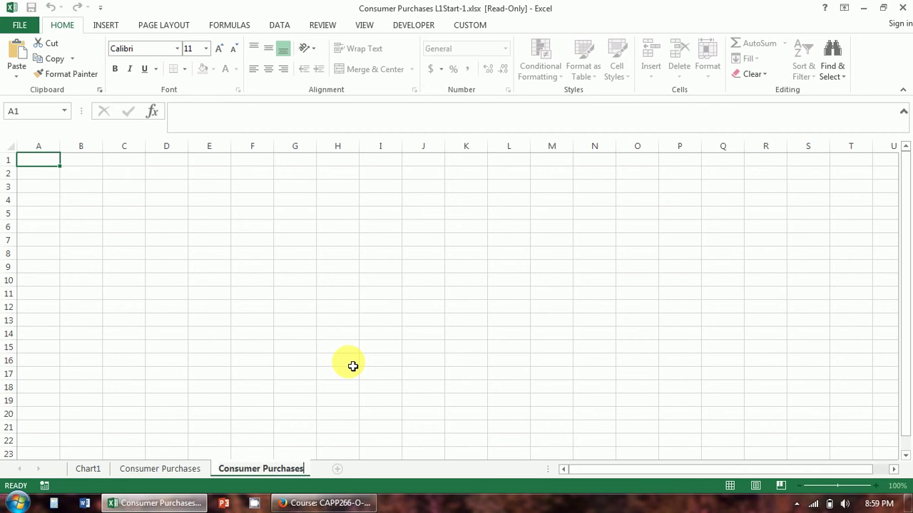
pyautogui.write(' 2016')
pyautogui.press('Return')
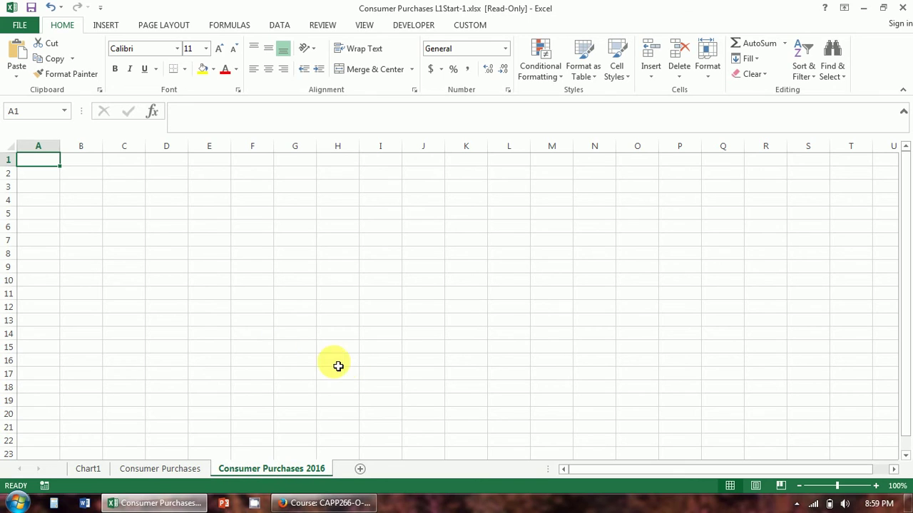
# Copy the data table A4:I8 from the Consumer Purchases sheet and paste it at A1 of the Consumer Purchases 2016 sheet
pyautogui.click(151, 469)
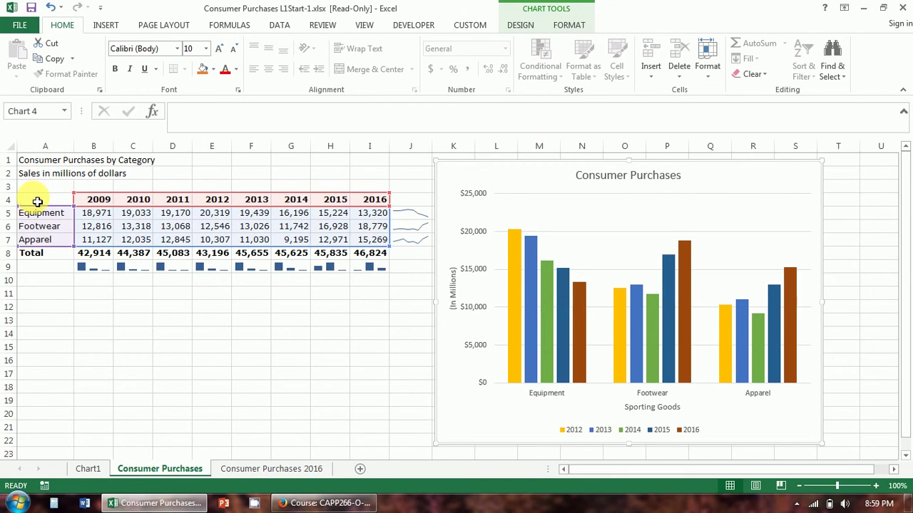
pyautogui.moveTo(37, 199); pyautogui.dragTo(372, 253)
pyautogui.hotkey('ctrl', 'c')
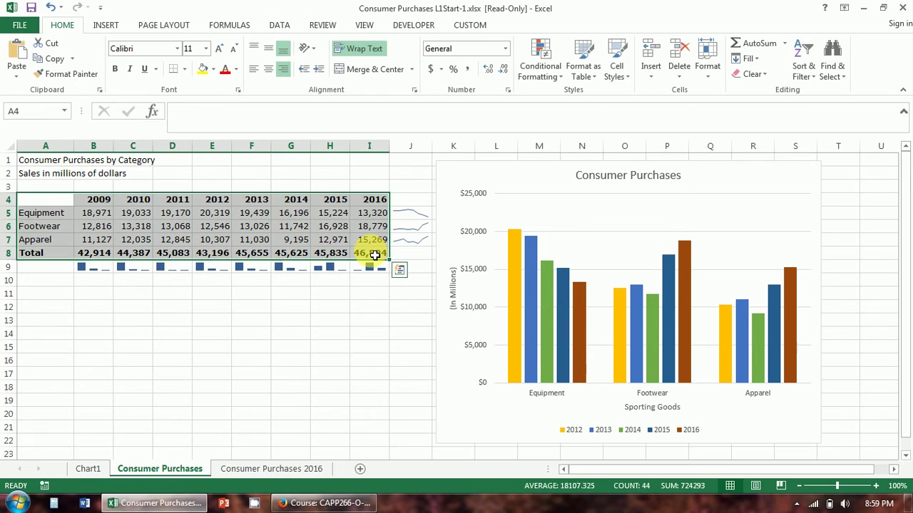
pyautogui.click(257, 468)
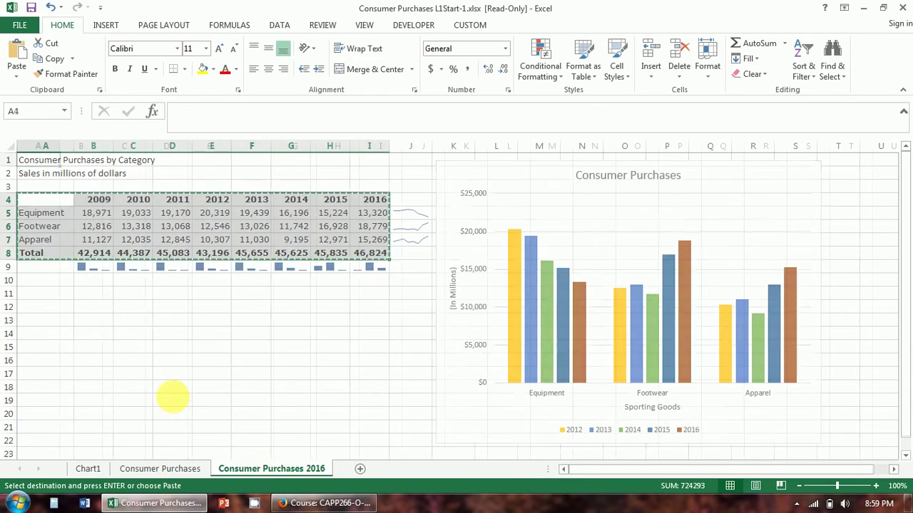
pyautogui.hotkey('ctrl', 'v')
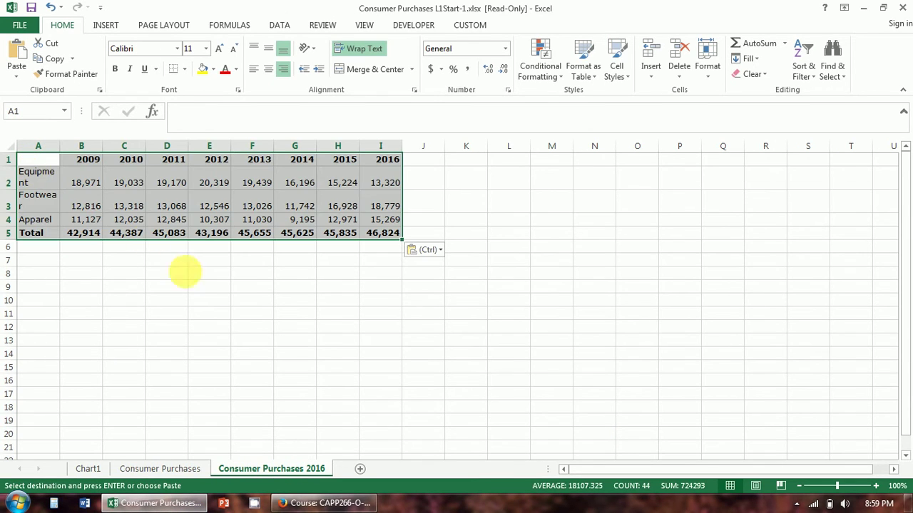
# Widen column A so the category names in A2:A4 each fit on one line
pyautogui.moveTo(60, 147); pyautogui.dragTo(77, 148)
pyautogui.click(184, 305)
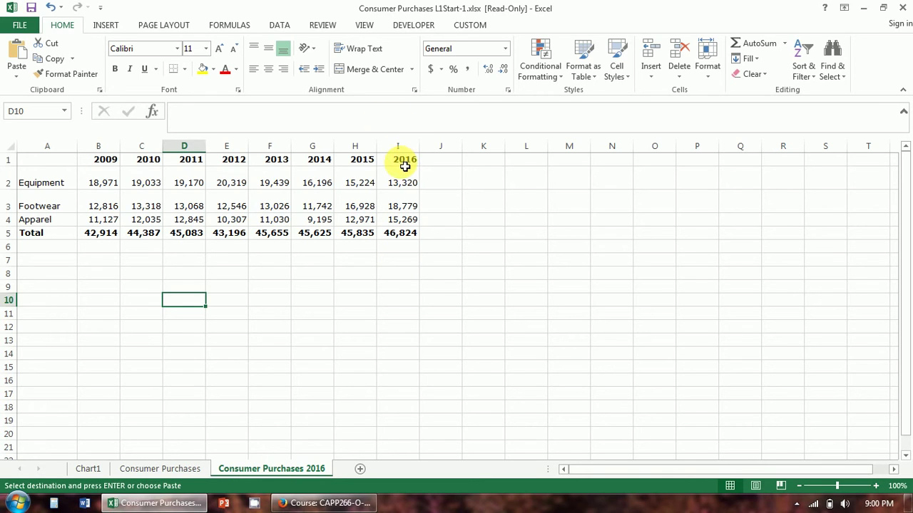
# Insert a 2-D pie chart from the ranges A2:A4 and I2:I4 and move it beside the table, spanning about J3 to R16
pyautogui.moveTo(403, 177); pyautogui.dragTo(405, 224)
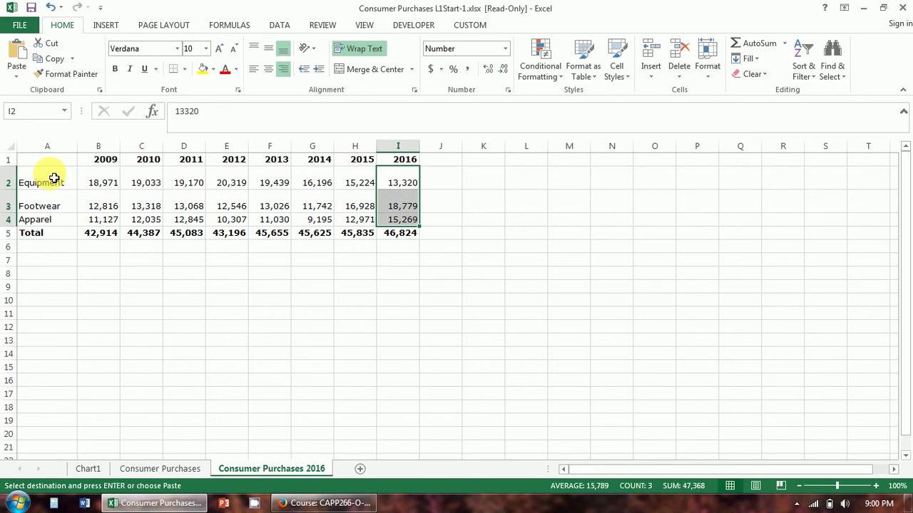
pyautogui.keyDown('ctrl'); pyautogui.moveTo(54, 180); pyautogui.dragTo(58, 222); pyautogui.keyUp('ctrl')
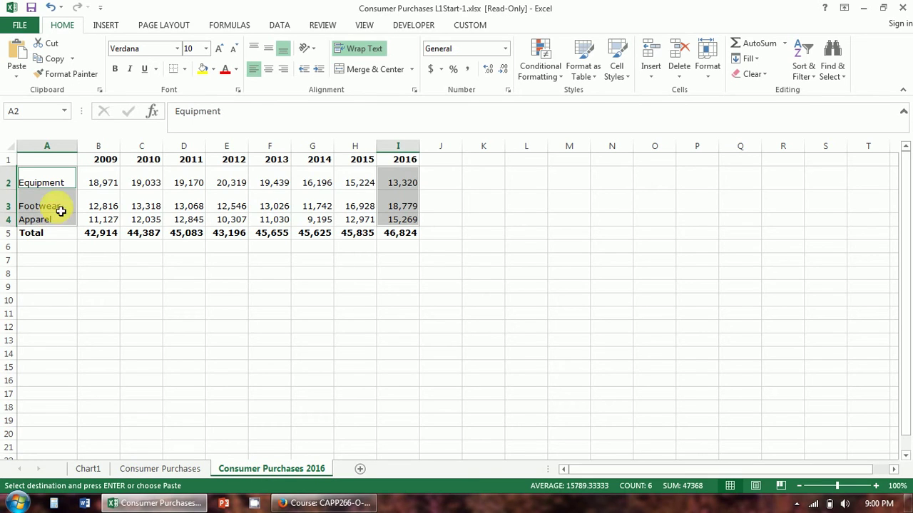
pyautogui.click(108, 27)
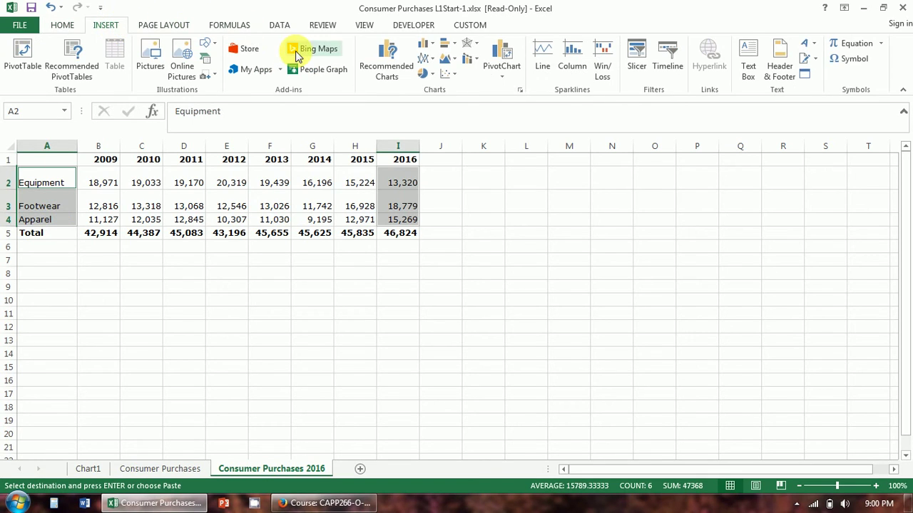
pyautogui.click(422, 75)
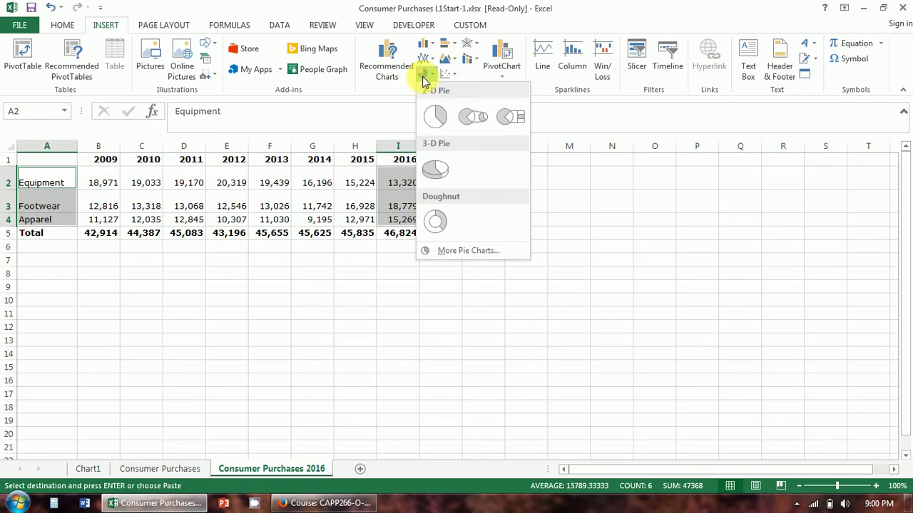
pyautogui.click(435, 116)
pyautogui.moveTo(486, 225); pyautogui.dragTo(634, 197)
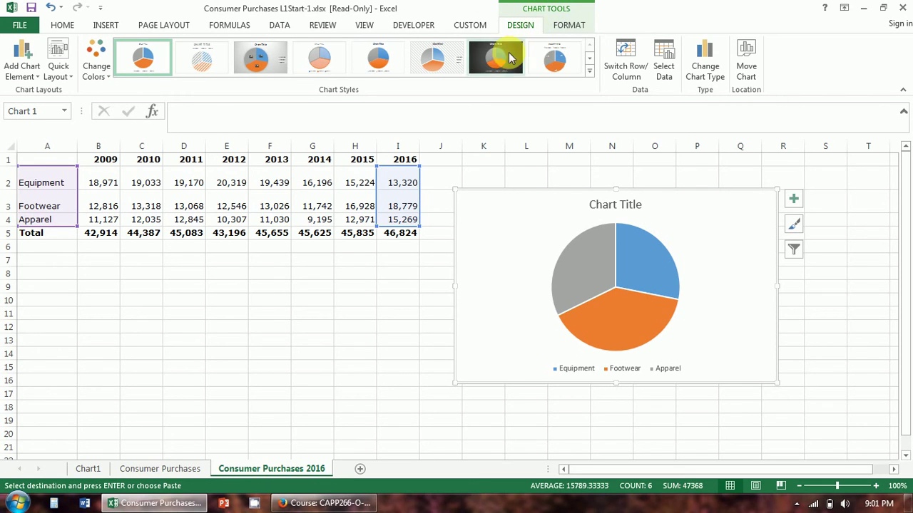
pyautogui.click(569, 26)
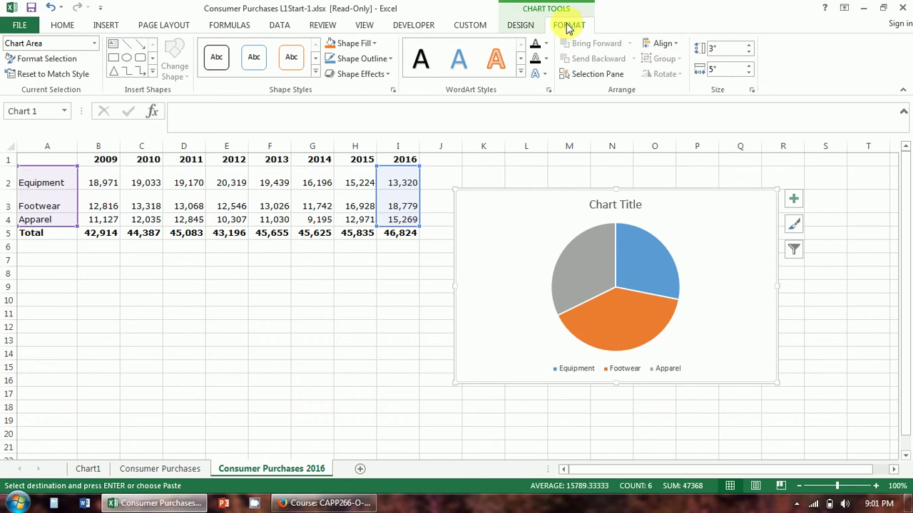
pyautogui.click(521, 26)
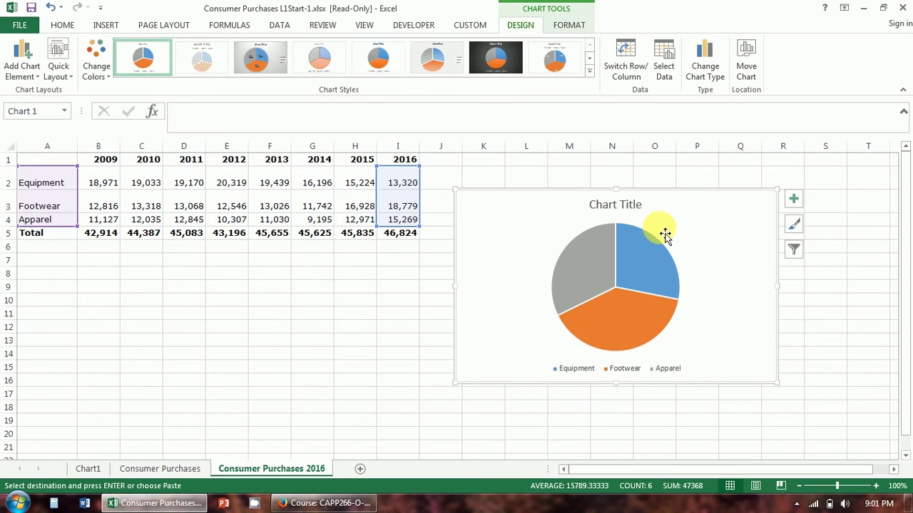
pyautogui.doubleClick(645, 265)
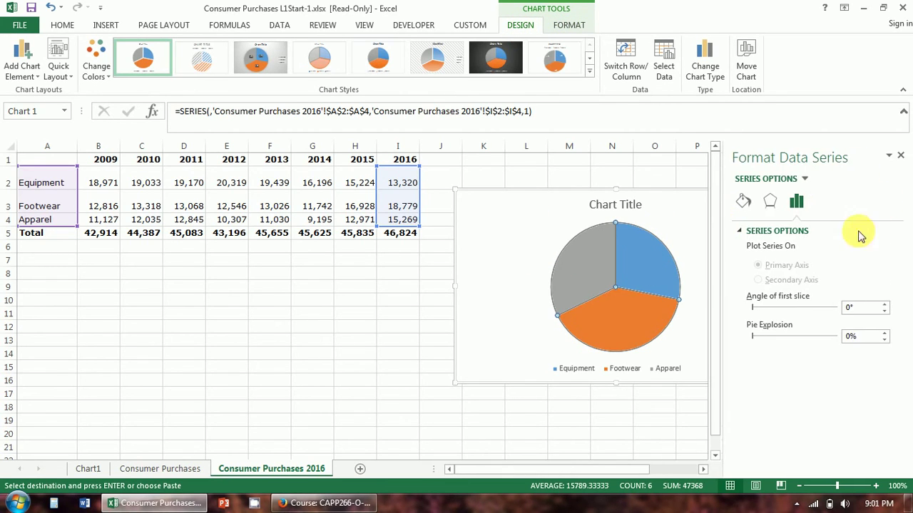
pyautogui.click(900, 154)
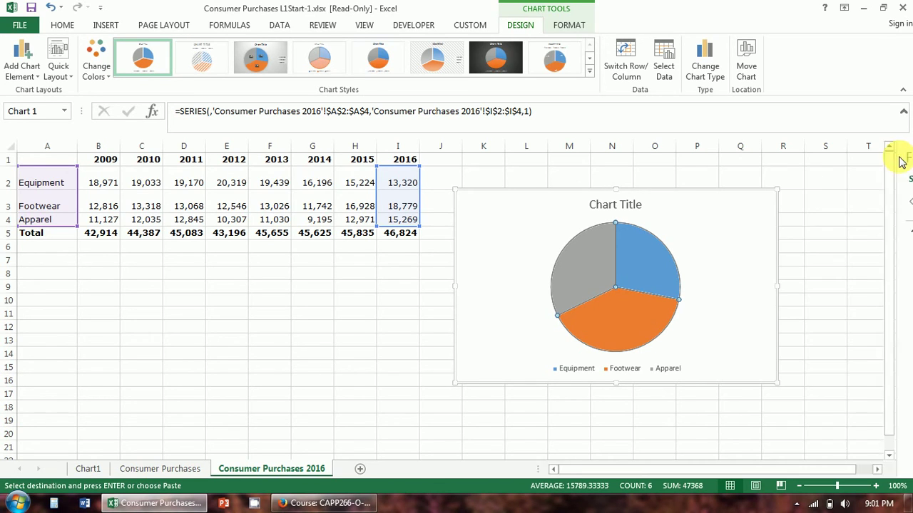
pyautogui.click(812, 199)
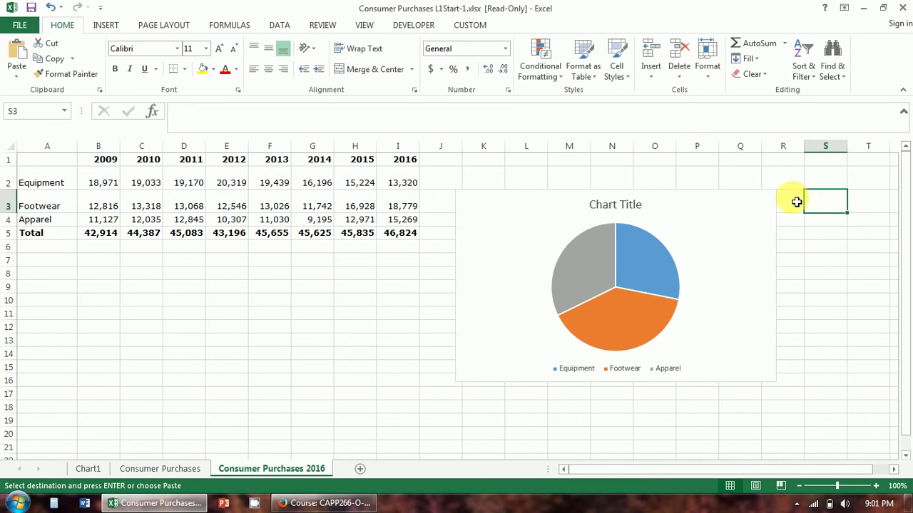
# Change the pie chart's type to 3-D Pie and move it below the data table, spanning about E6 to L20
pyautogui.click(759, 211)
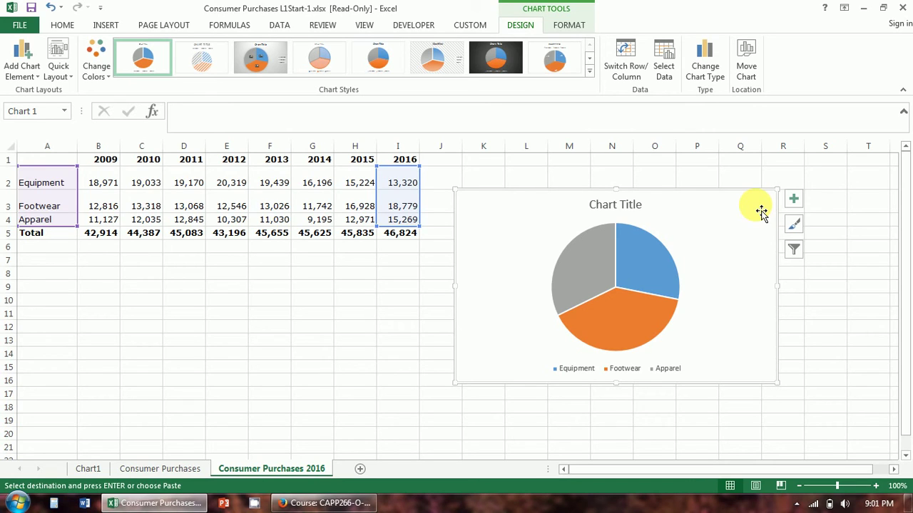
pyautogui.click(704, 63)
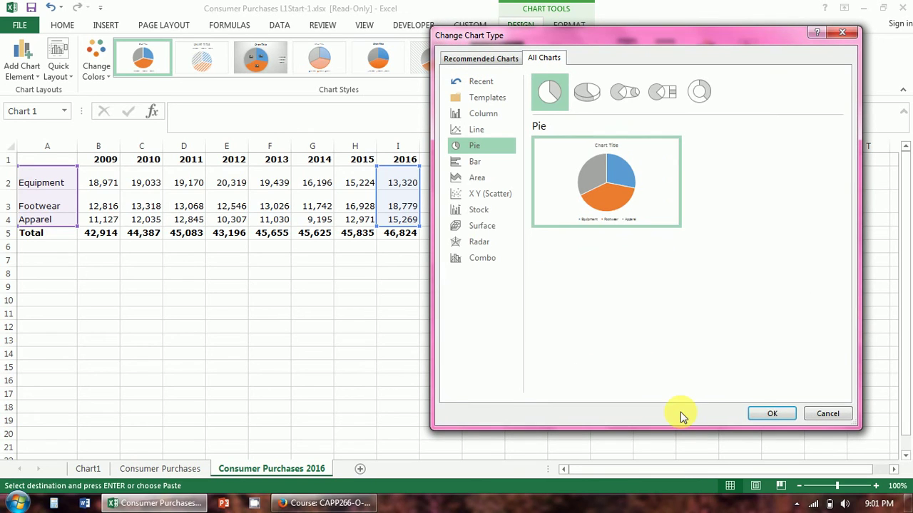
pyautogui.click(587, 94)
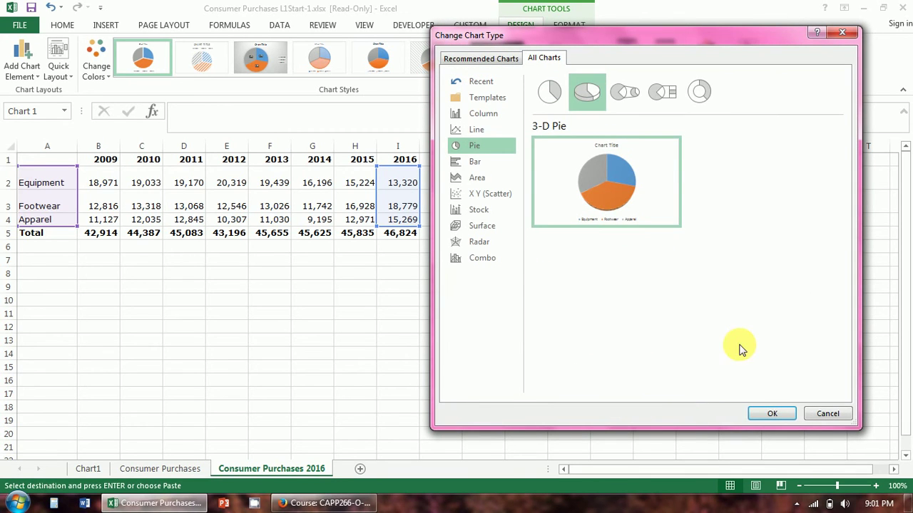
pyautogui.click(768, 415)
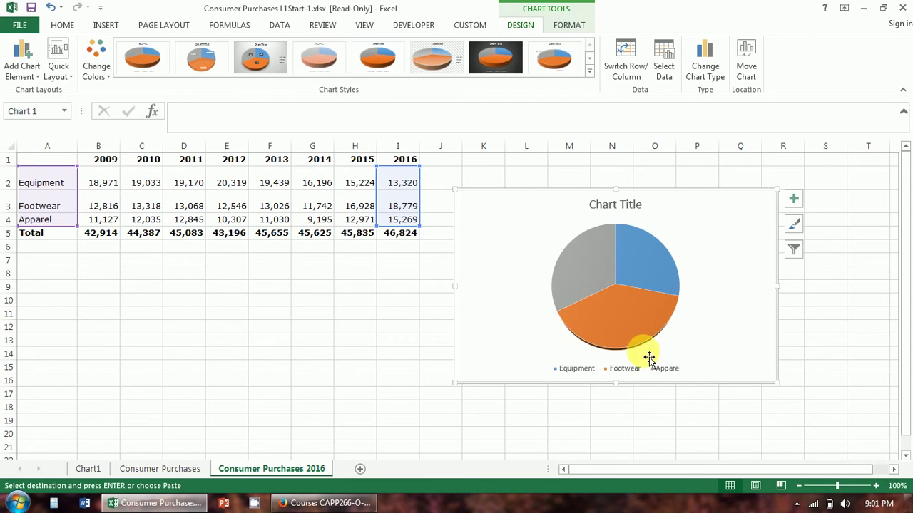
pyautogui.moveTo(665, 319)
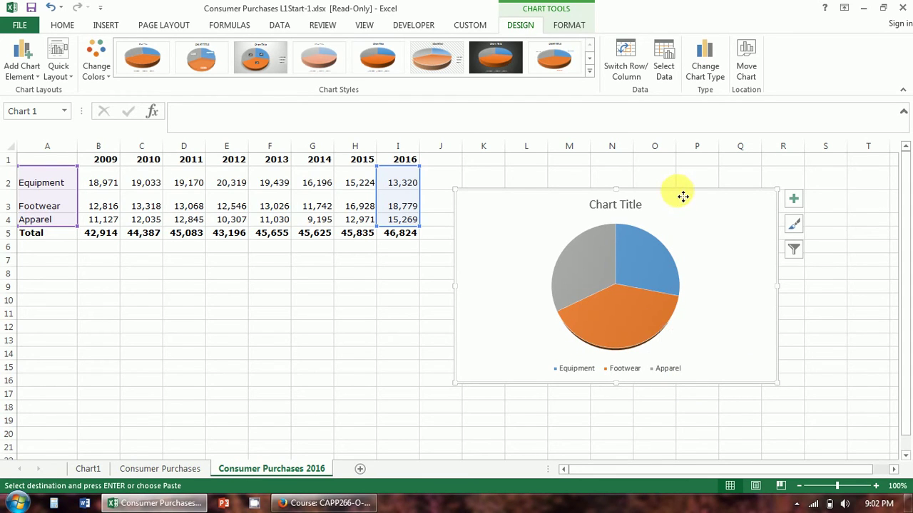
pyautogui.moveTo(682, 193); pyautogui.dragTo(464, 255)
pyautogui.click(441, 249)
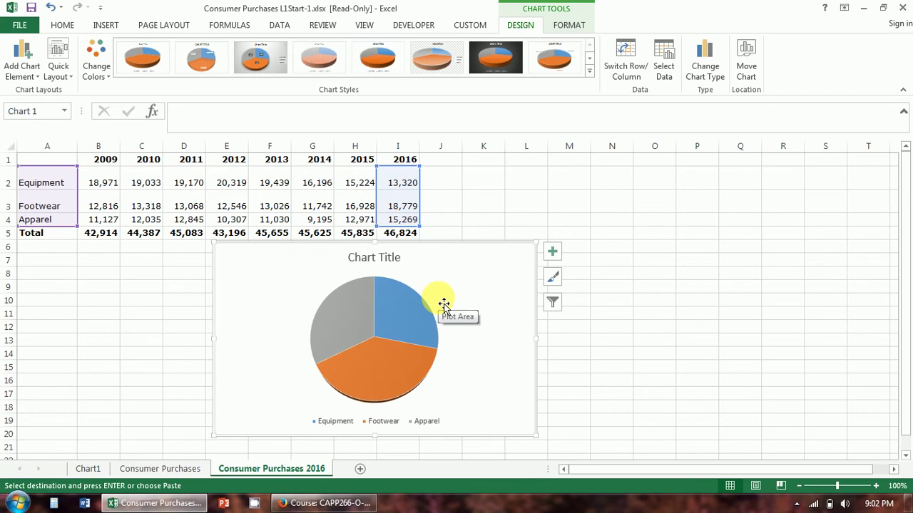
# Set the Y Rotation of the pie chart's 3-D rotation to 40° in the chart area formatting options
pyautogui.doubleClick(476, 253)
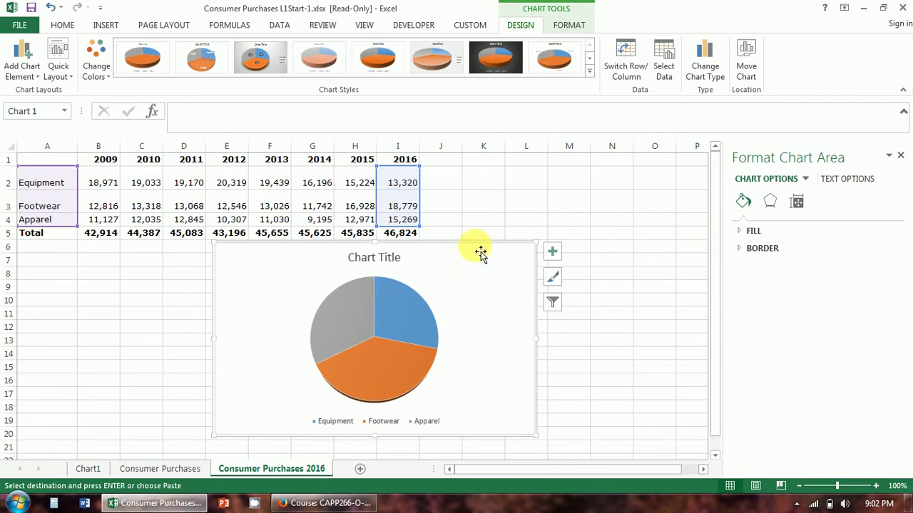
pyautogui.click(773, 203)
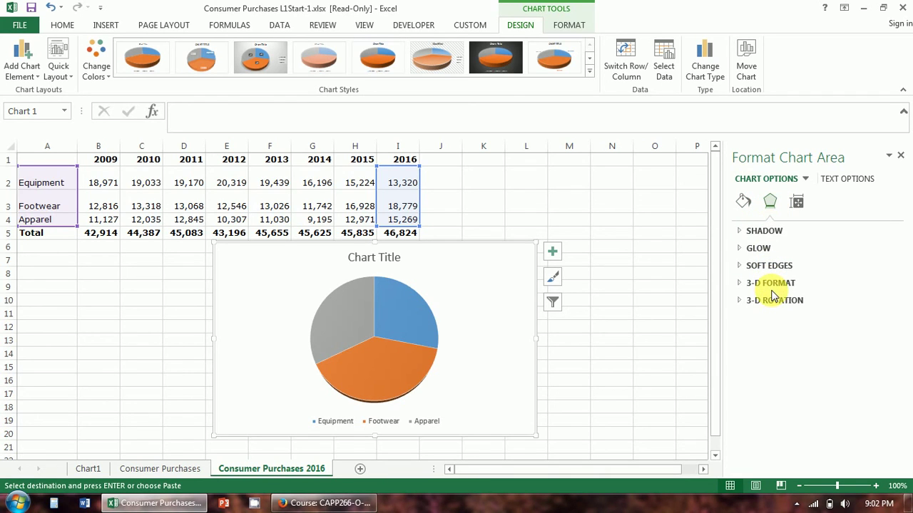
pyautogui.click(772, 301)
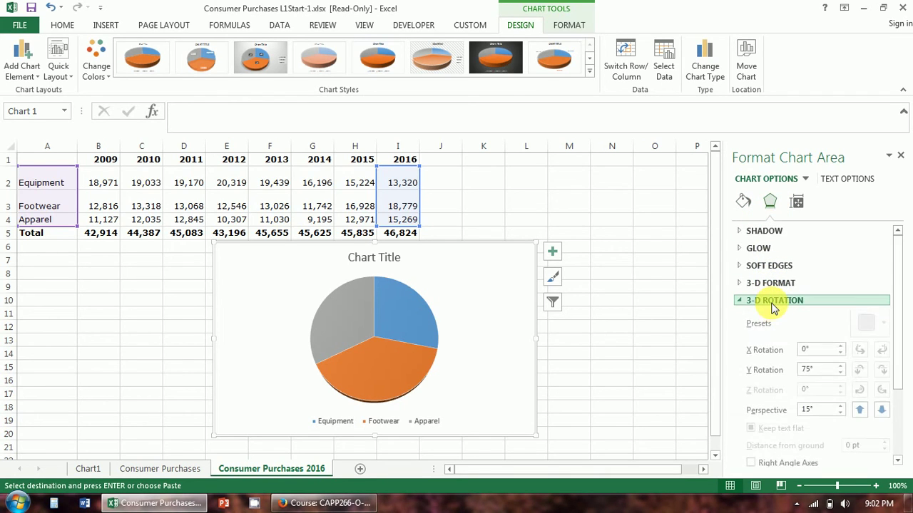
pyautogui.click(827, 371)
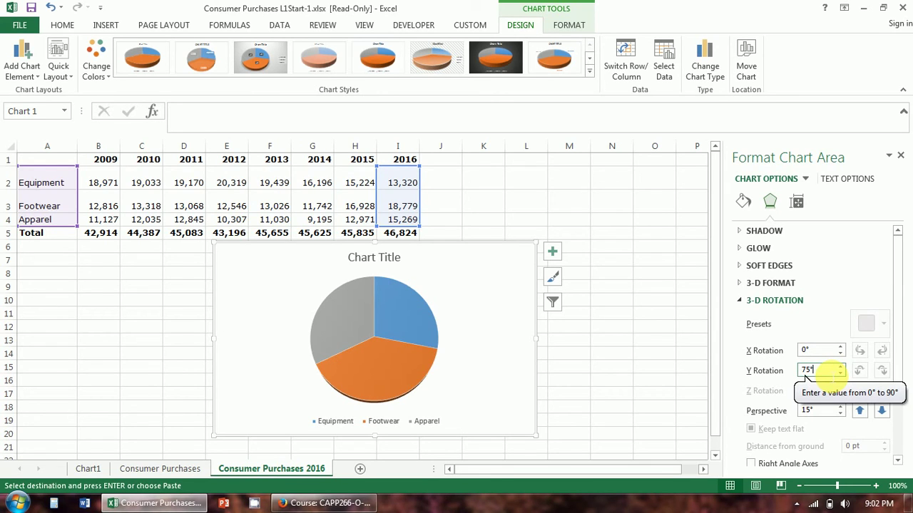
pyautogui.press('BackSpace')
pyautogui.press('BackSpace')
pyautogui.press('BackSpace')
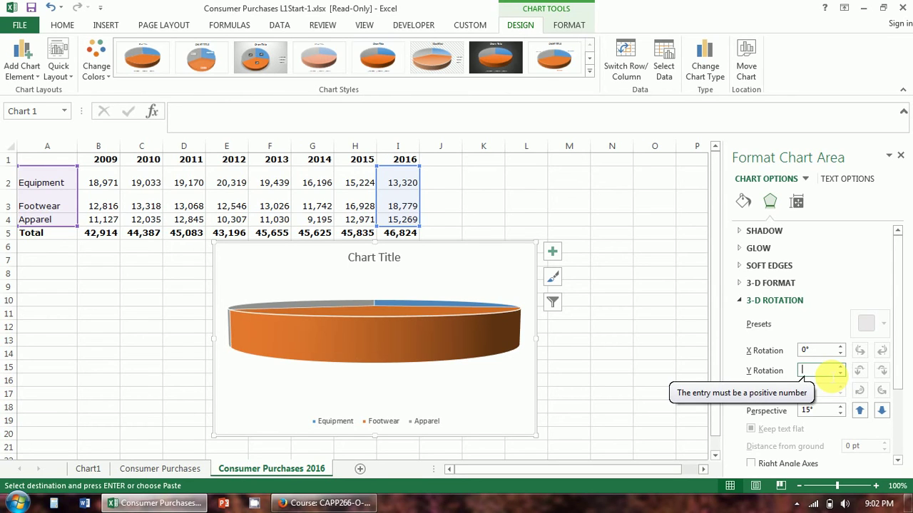
pyautogui.write('40')
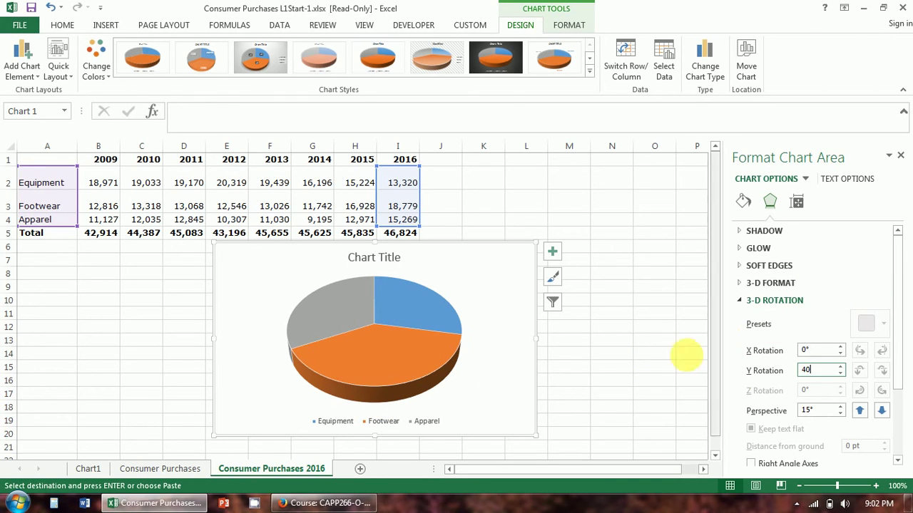
pyautogui.click(673, 367)
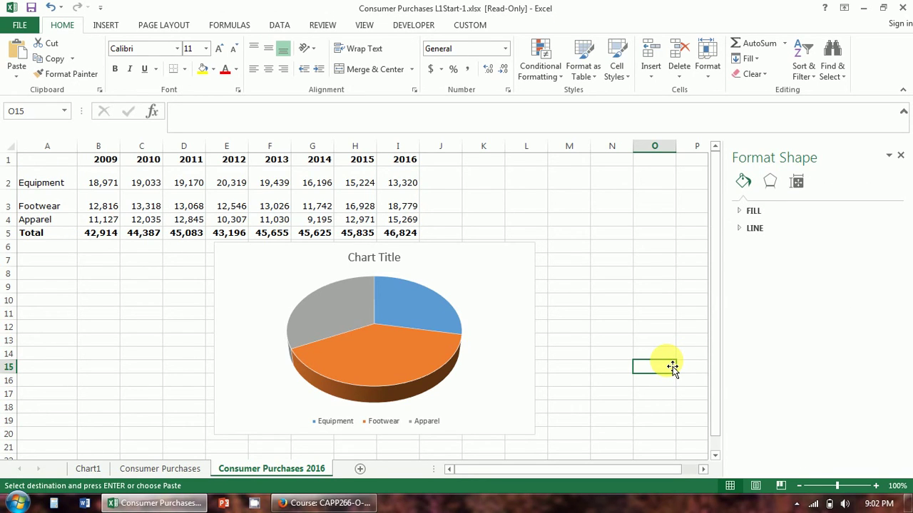
# Replace the pie chart's placeholder title with "2016 Consumer Purchases"
pyautogui.click(396, 259)
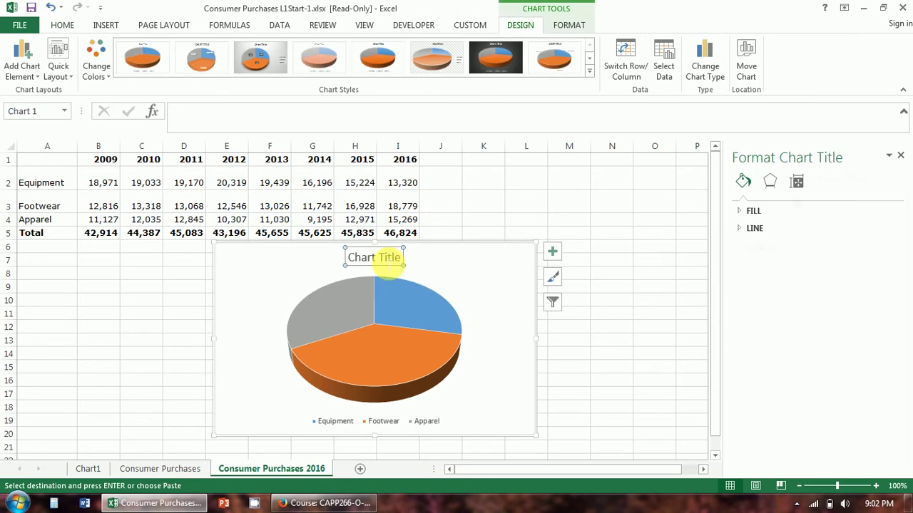
pyautogui.click(399, 259)
pyautogui.press('BackSpace')
pyautogui.press('BackSpace')
pyautogui.press('BackSpace')
pyautogui.press('BackSpace')
pyautogui.press('BackSpace')
pyautogui.press('BackSpace')
pyautogui.press('BackSpace')
pyautogui.press('BackSpace')
pyautogui.press('BackSpace')
pyautogui.press('BackSpace')
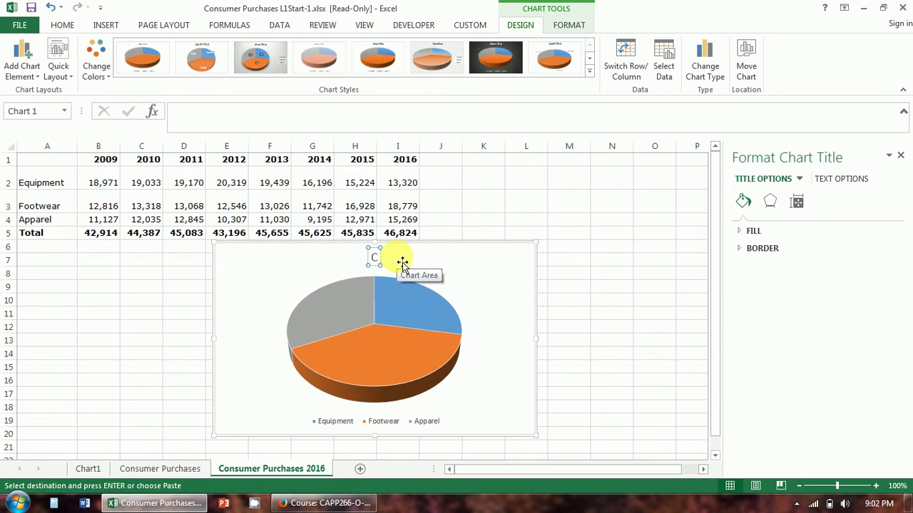
pyautogui.press('BackSpace')
pyautogui.write('2016 Cons')
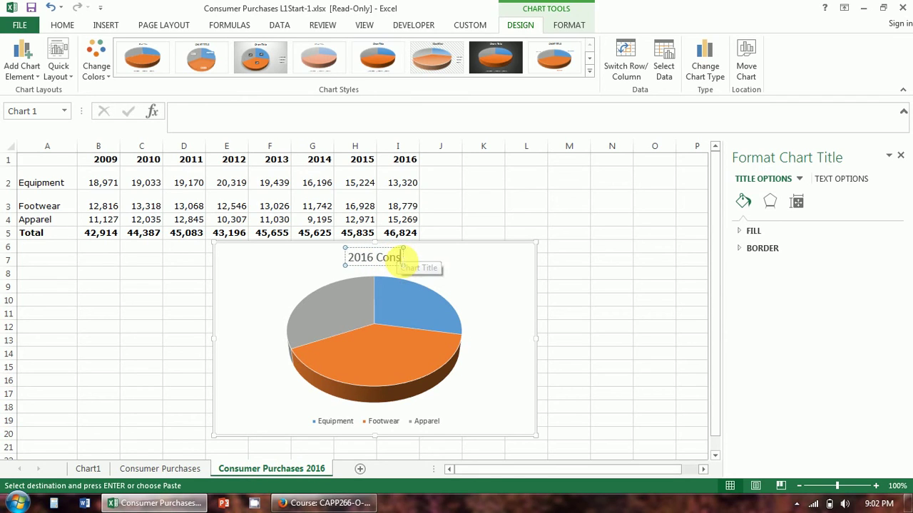
pyautogui.write('umer Purch')
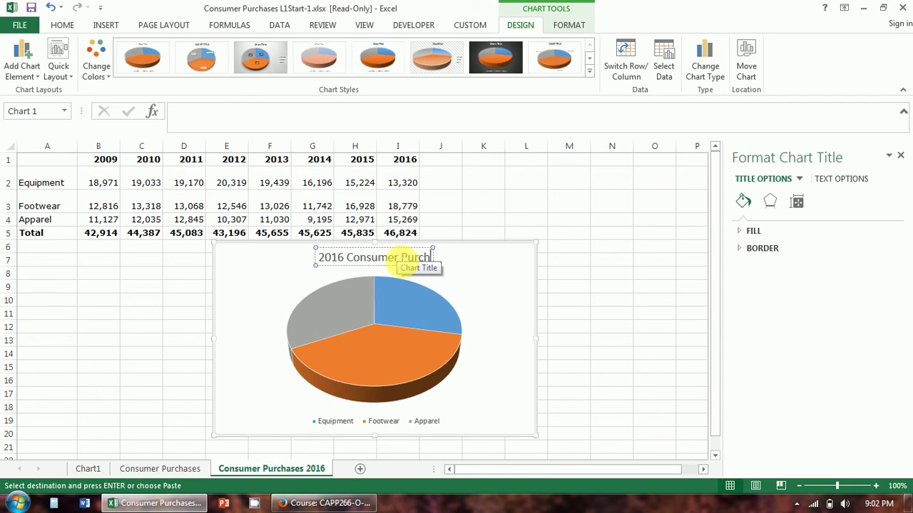
pyautogui.write('ases')
pyautogui.click(594, 301)
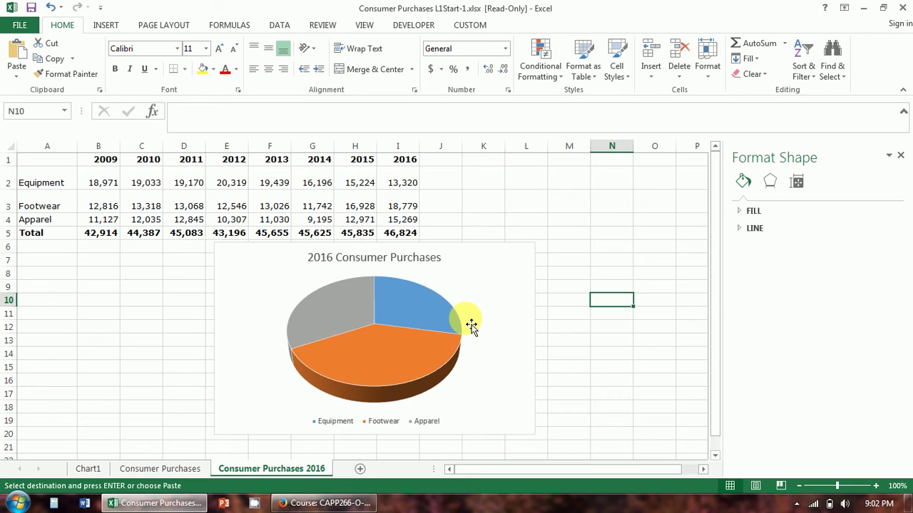
# Delete the pie chart's legend and turn on data labels for its slices
pyautogui.click(423, 423)
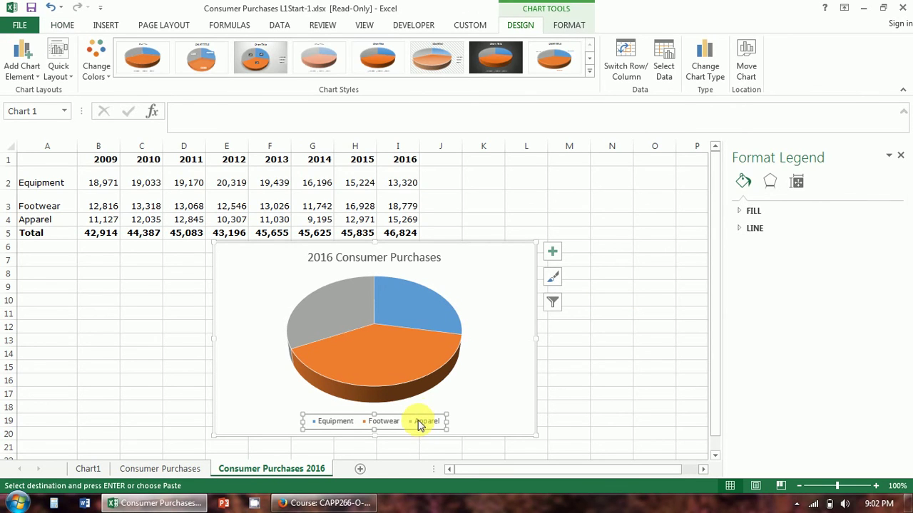
pyautogui.press('Delete')
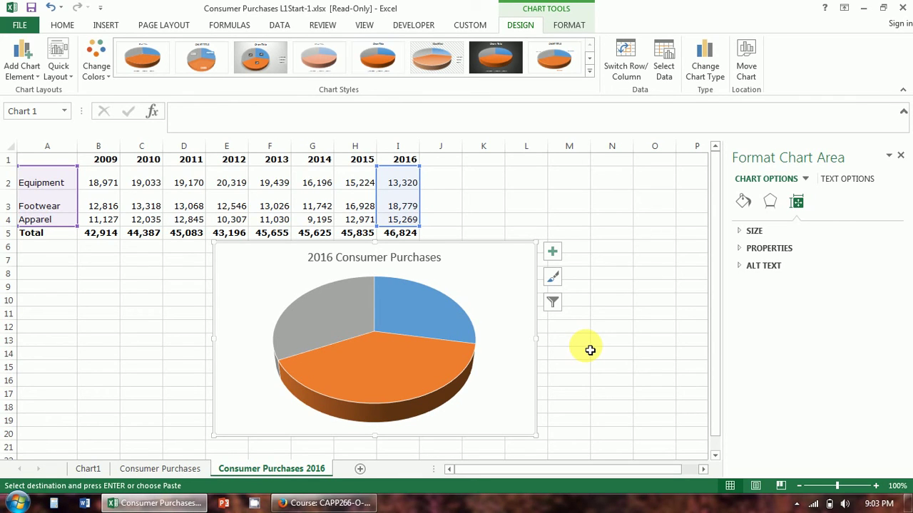
pyautogui.click(553, 252)
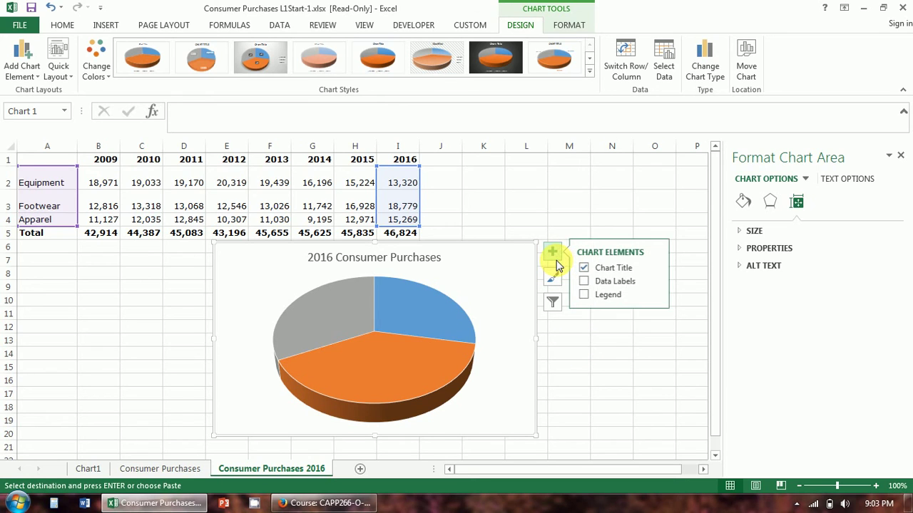
pyautogui.click(585, 282)
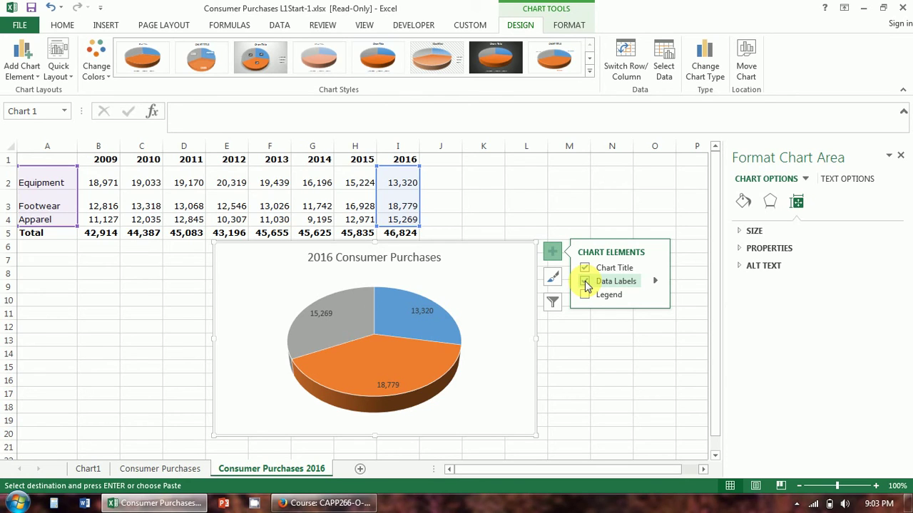
pyautogui.click(585, 282)
pyautogui.click(584, 285)
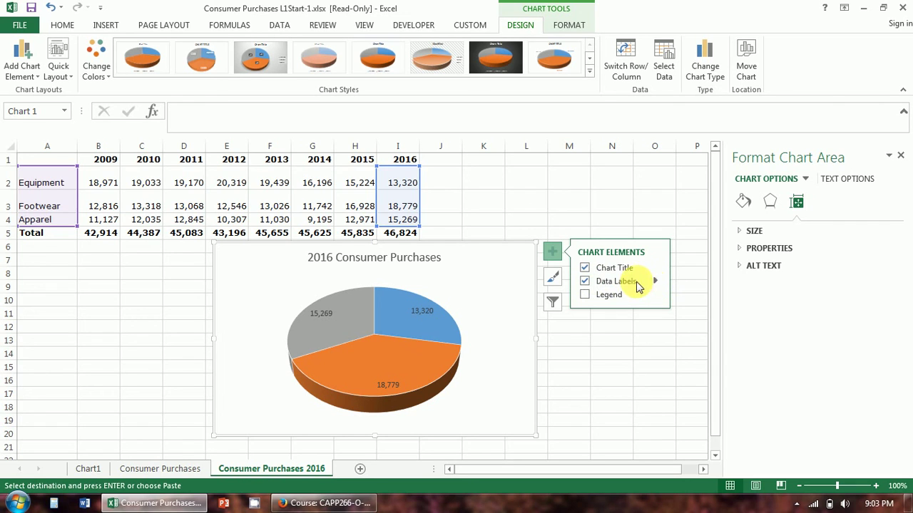
# Set the pie chart's data labels to show category name and percentage instead of the value
pyautogui.click(434, 318)
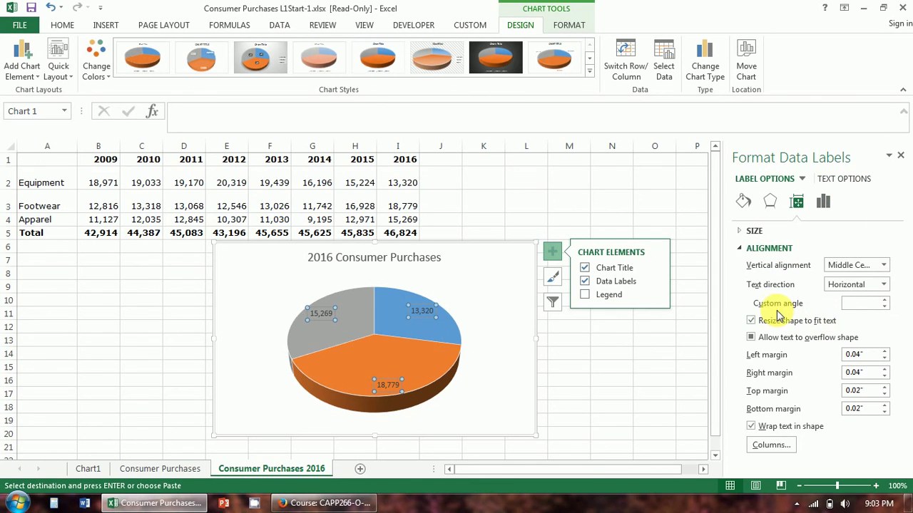
pyautogui.click(552, 251)
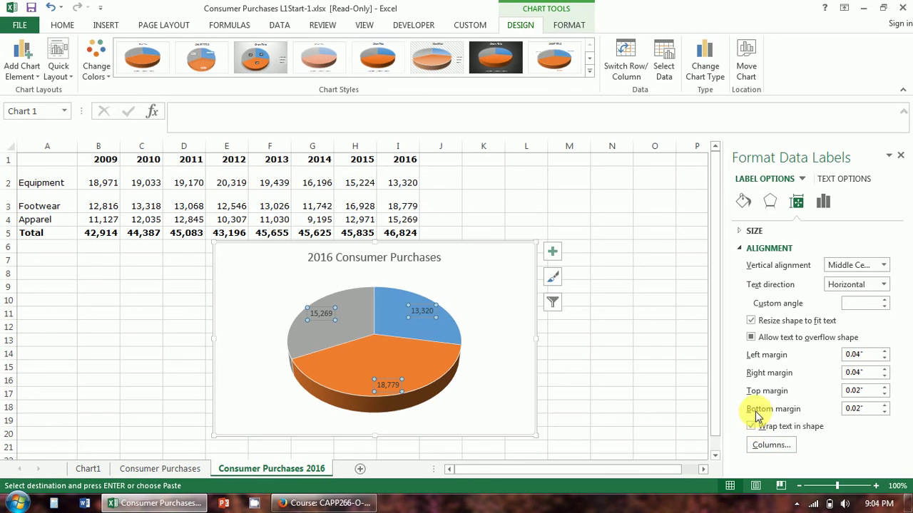
pyautogui.click(773, 203)
pyautogui.click(797, 203)
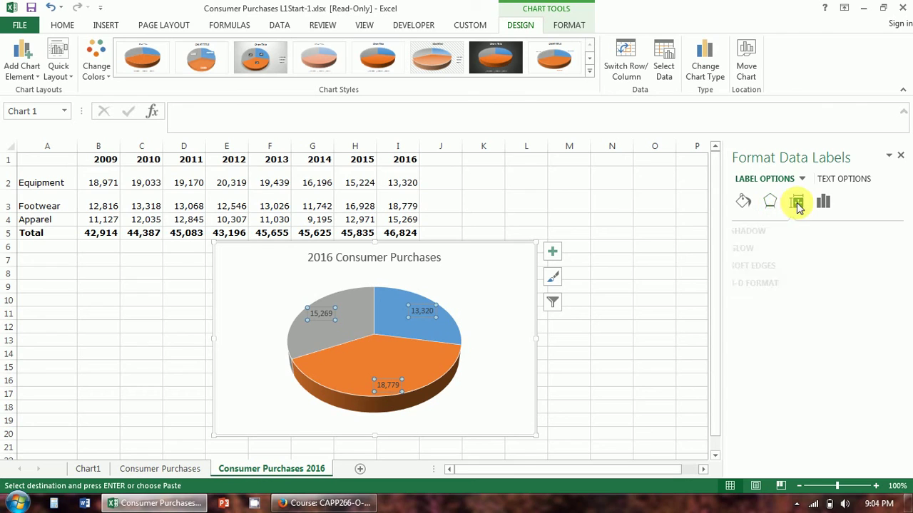
pyautogui.click(740, 251)
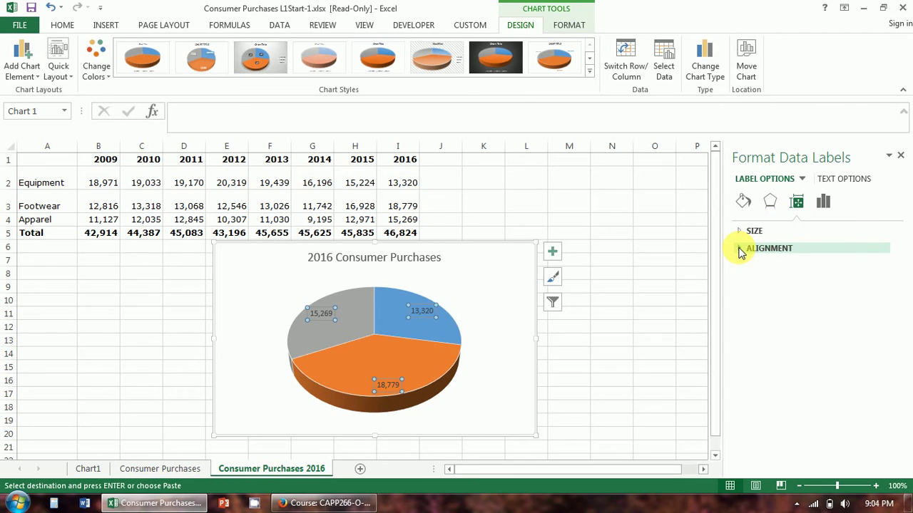
pyautogui.click(823, 203)
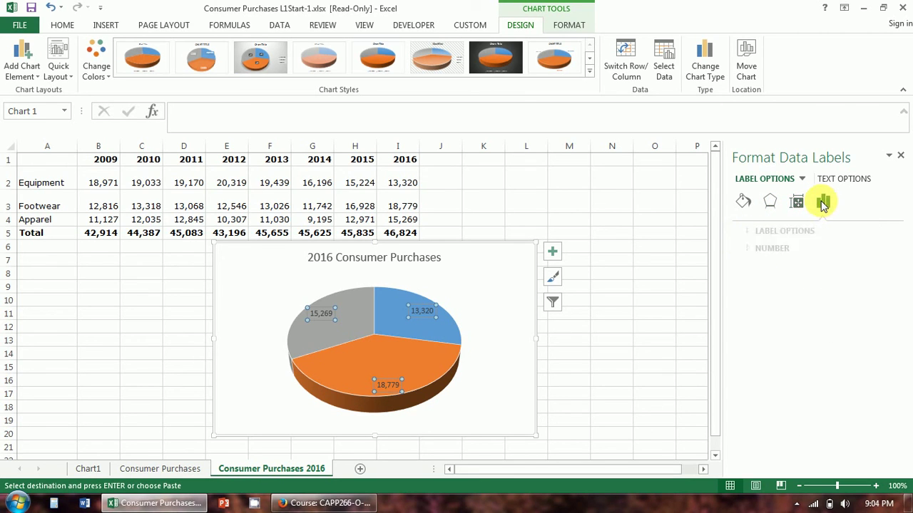
pyautogui.click(755, 238)
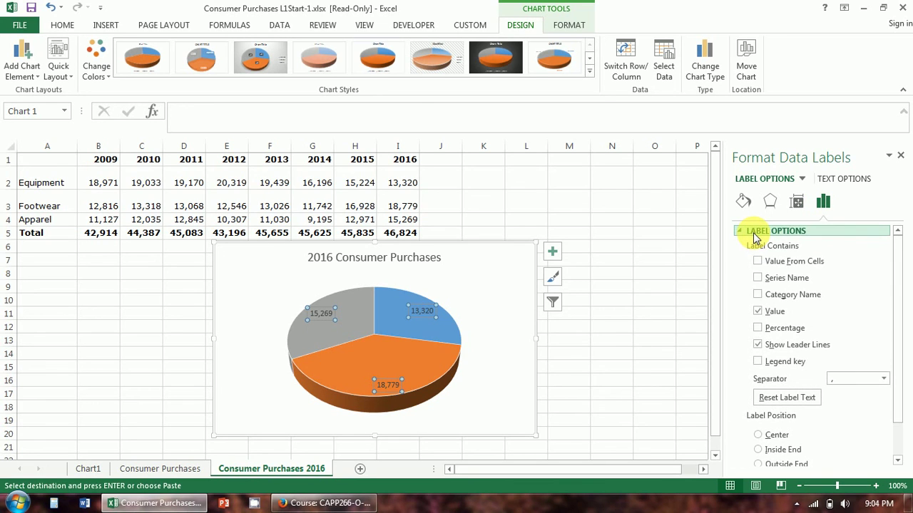
pyautogui.click(758, 295)
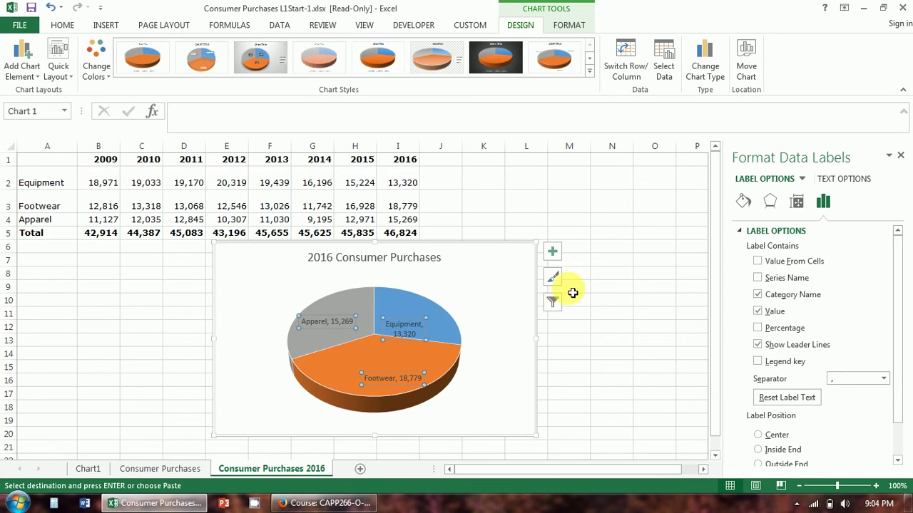
pyautogui.click(758, 311)
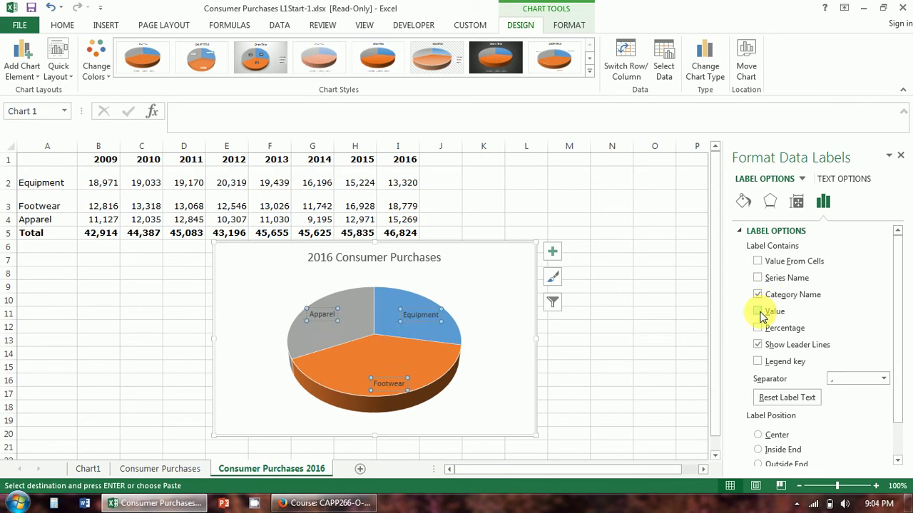
pyautogui.click(758, 328)
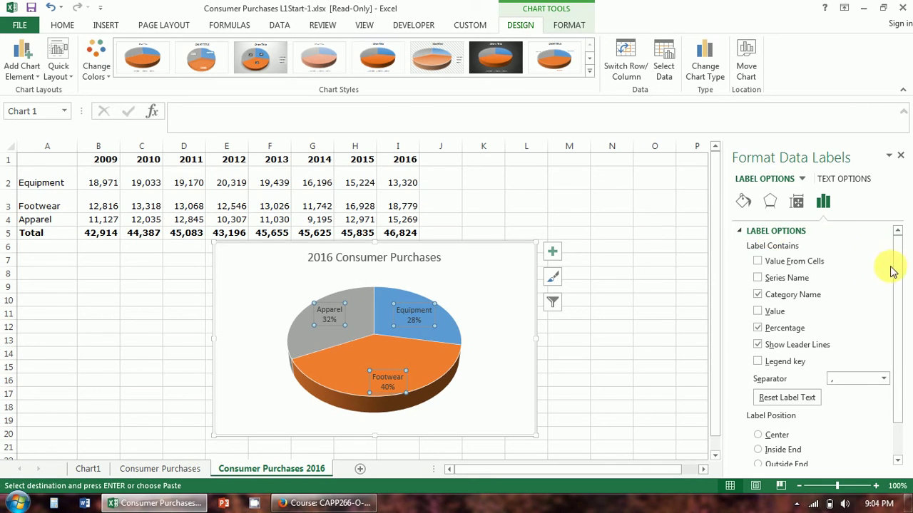
pyautogui.moveTo(897, 266)
pyautogui.mouseDown()
pyautogui.moveTo(902, 342)
pyautogui.moveTo(893, 249)
pyautogui.mouseUp()
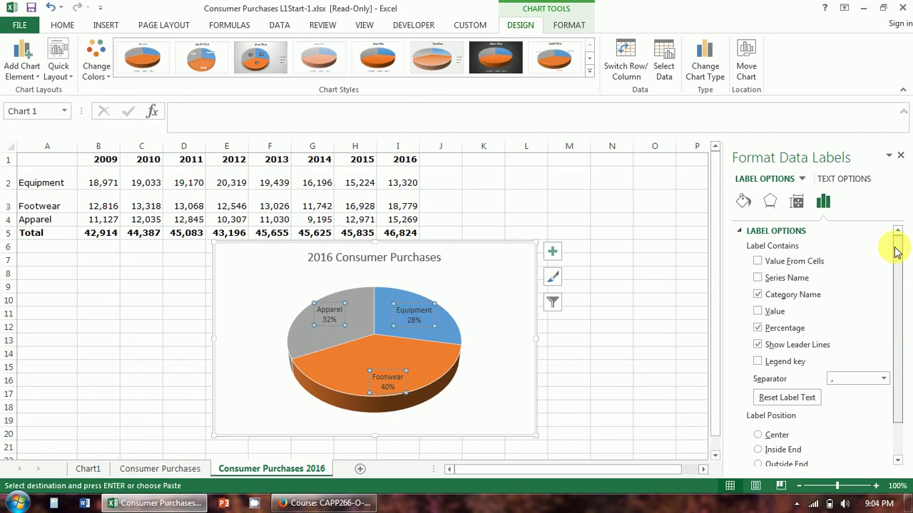
pyautogui.click(784, 232)
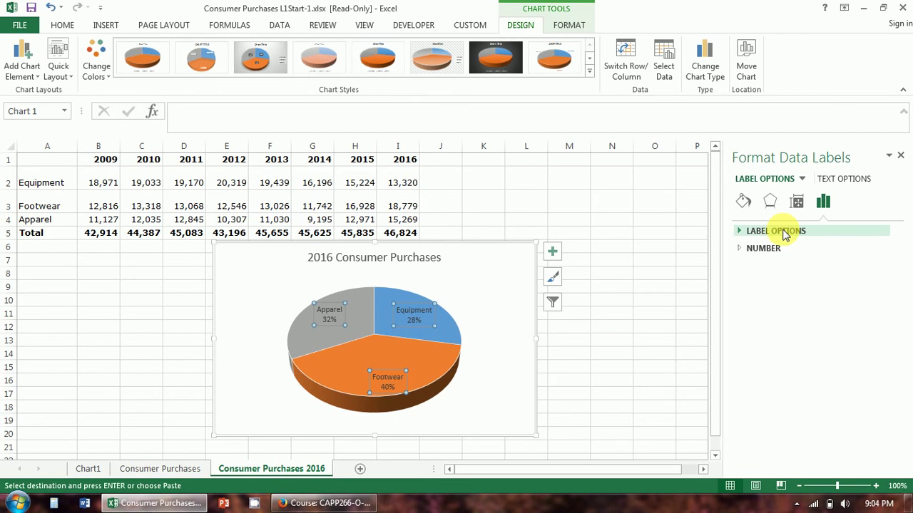
# Examine the data labels' remaining formatting options, including effects, fill, size, text effects, text box and text fill
pyautogui.click(770, 207)
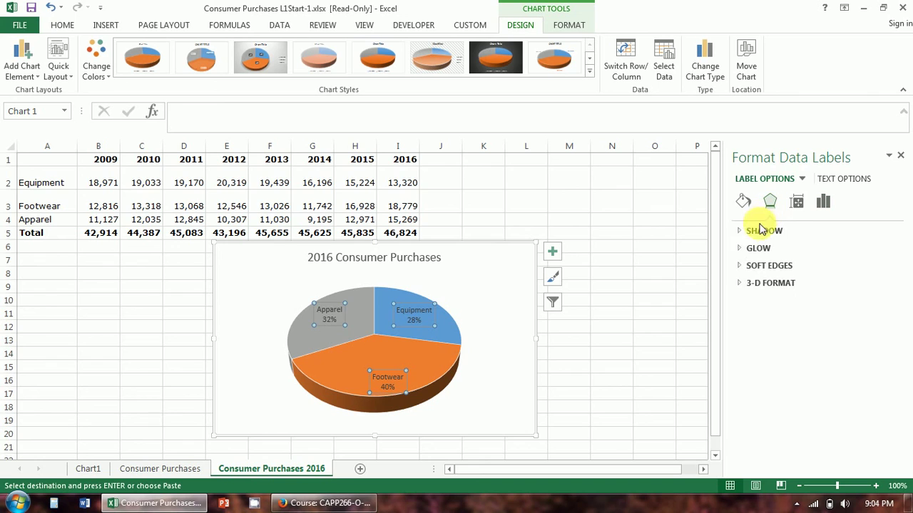
pyautogui.click(742, 205)
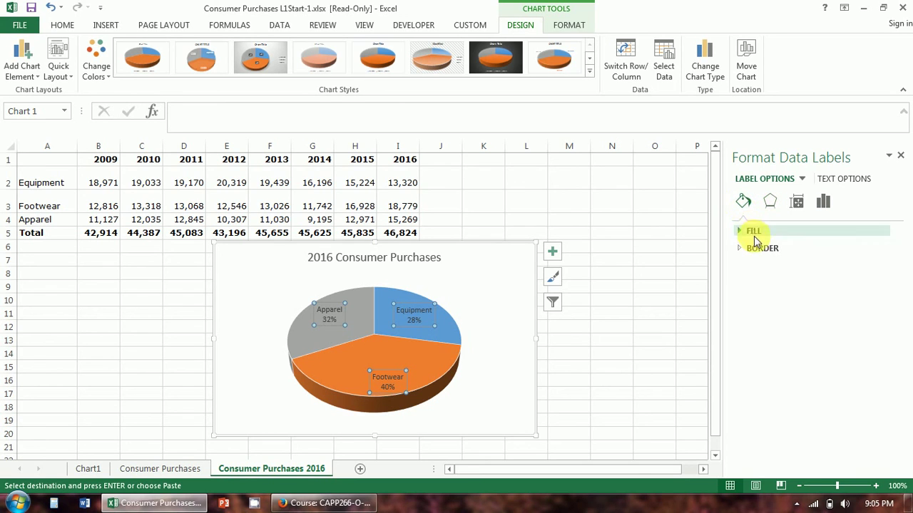
pyautogui.click(824, 203)
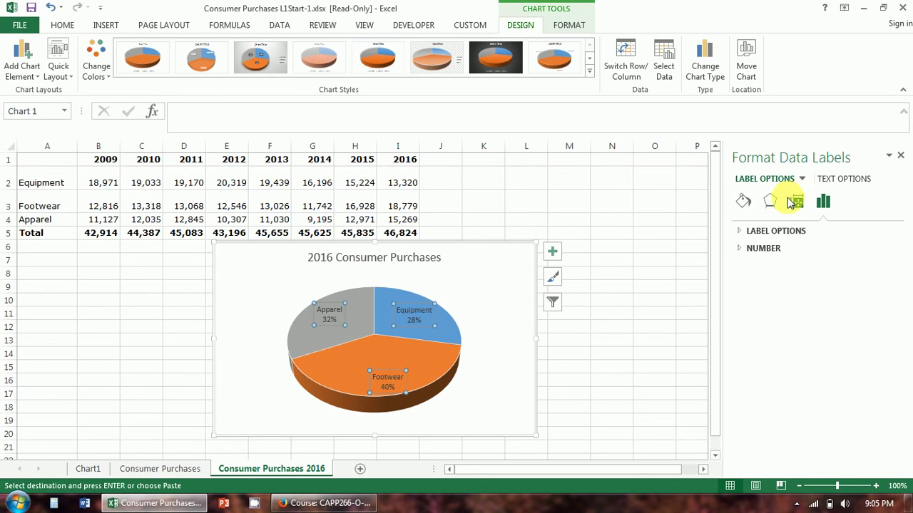
pyautogui.click(795, 205)
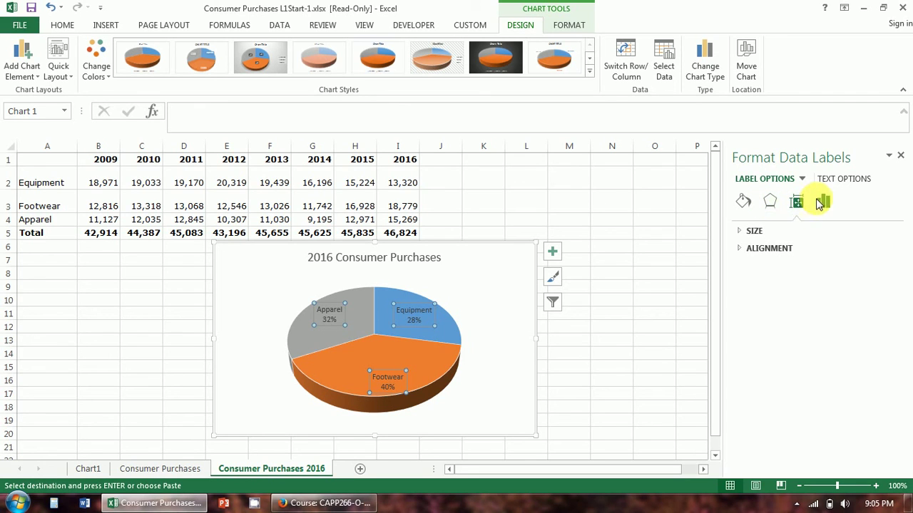
pyautogui.click(823, 202)
pyautogui.click(841, 180)
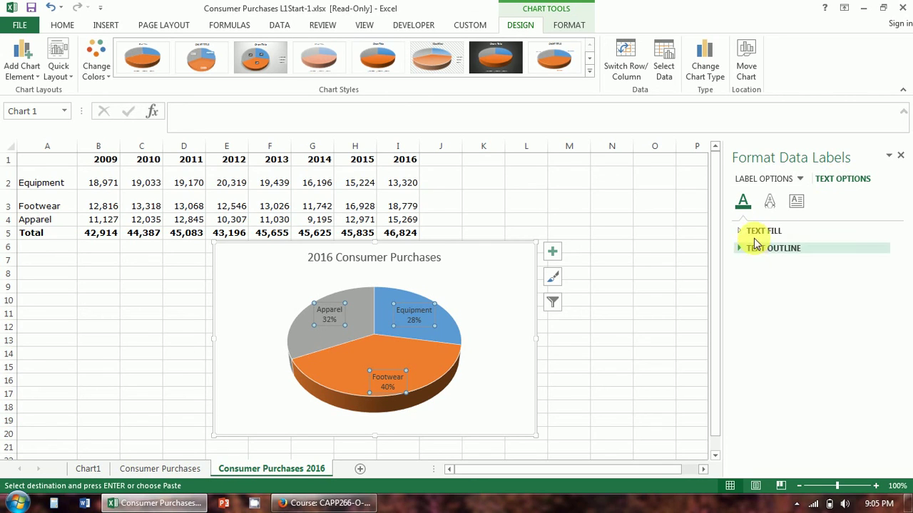
pyautogui.click(769, 202)
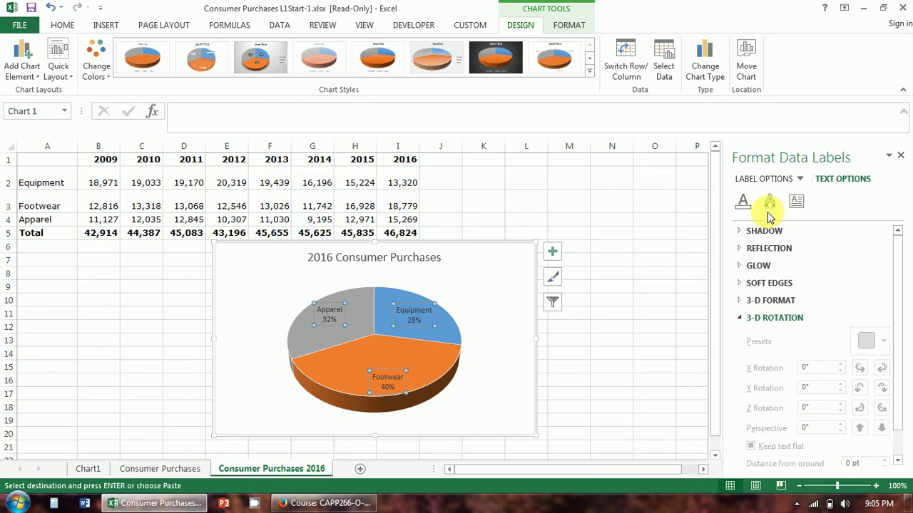
pyautogui.click(788, 205)
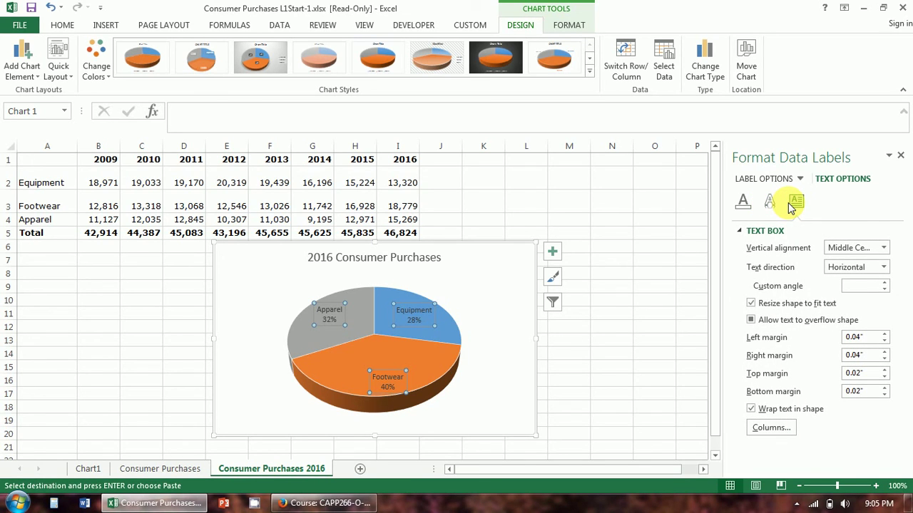
pyautogui.click(746, 205)
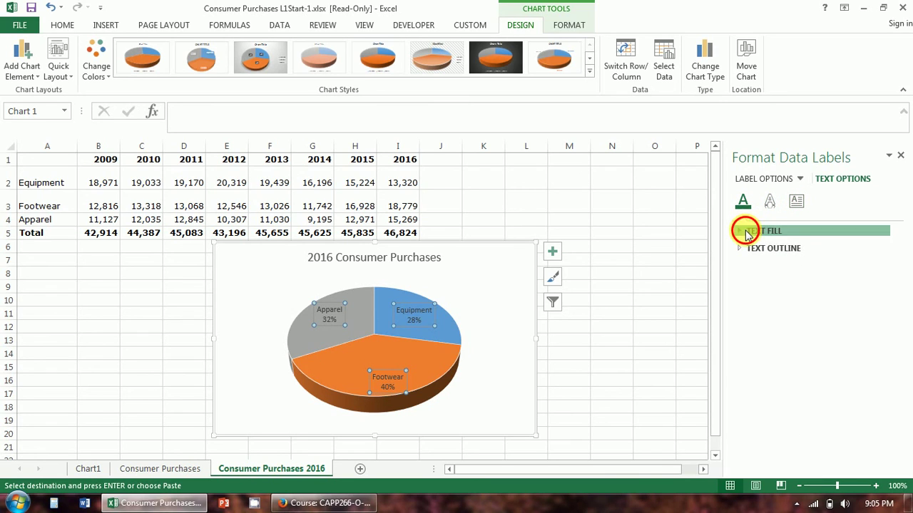
pyautogui.click(763, 231)
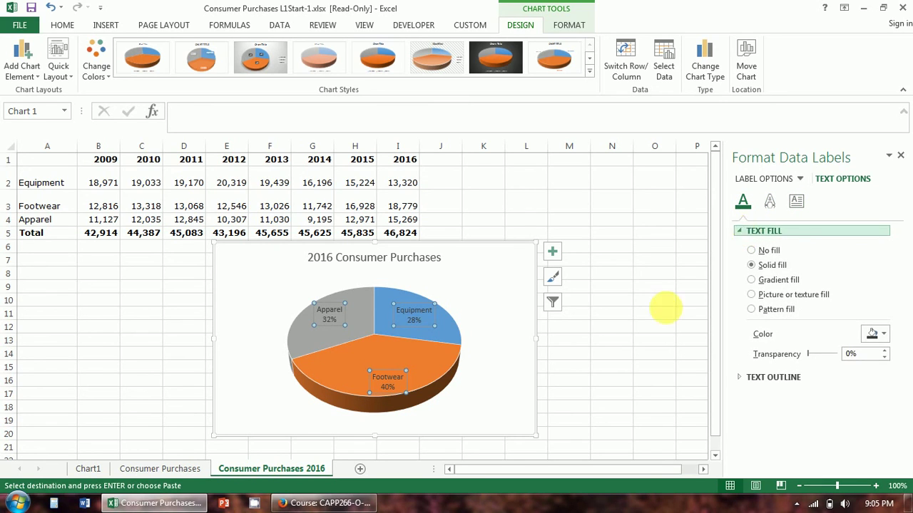
# Make the pie chart's data labels bold and enlarge their font to 10.5 pt
pyautogui.click(57, 27)
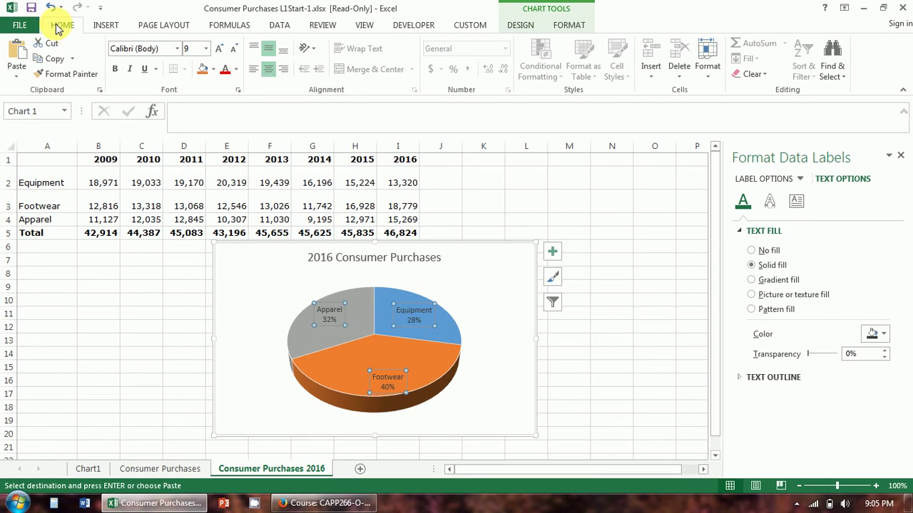
pyautogui.click(115, 70)
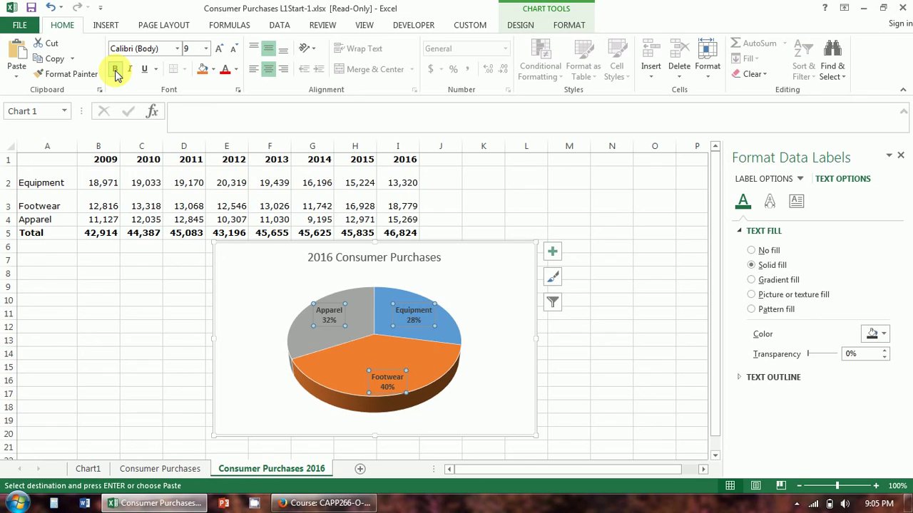
pyautogui.click(219, 48)
pyautogui.click(219, 49)
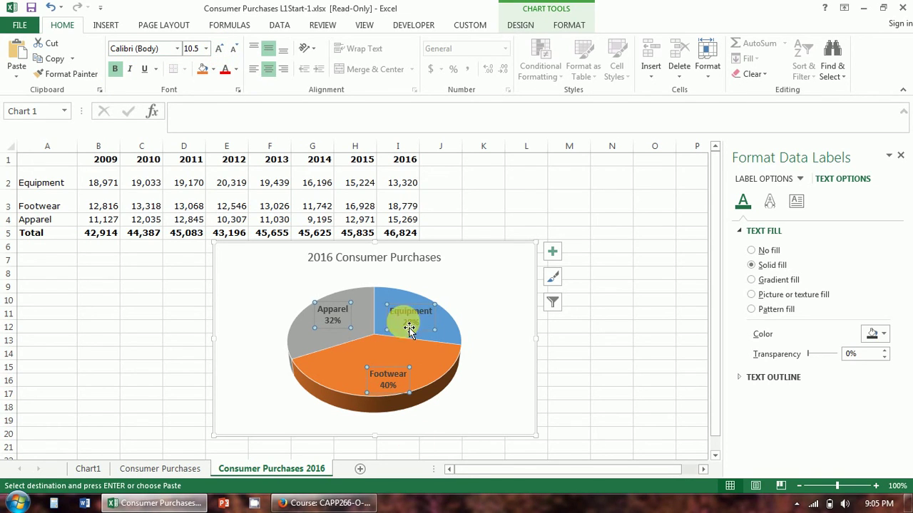
pyautogui.moveTo(407, 322); pyautogui.dragTo(617, 350)
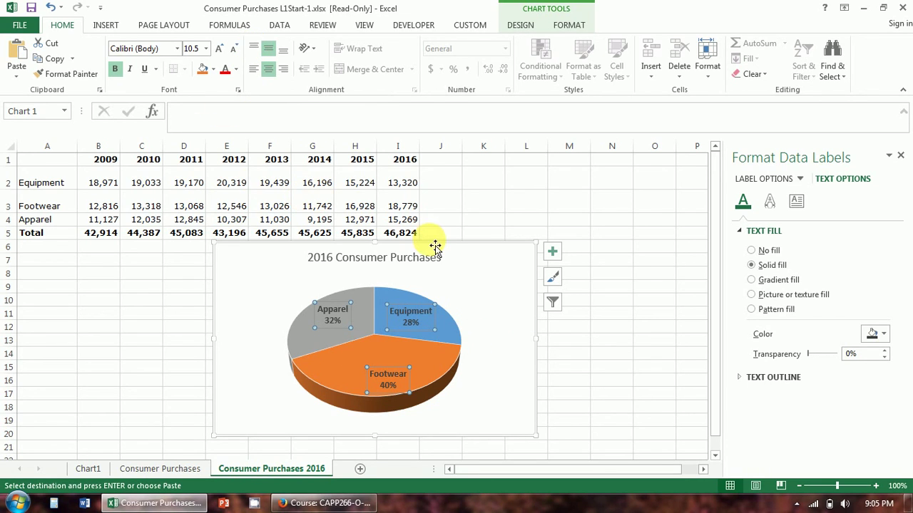
# Pull the Footwear slice out from the pie with a point explosion of 11%
pyautogui.click(402, 348)
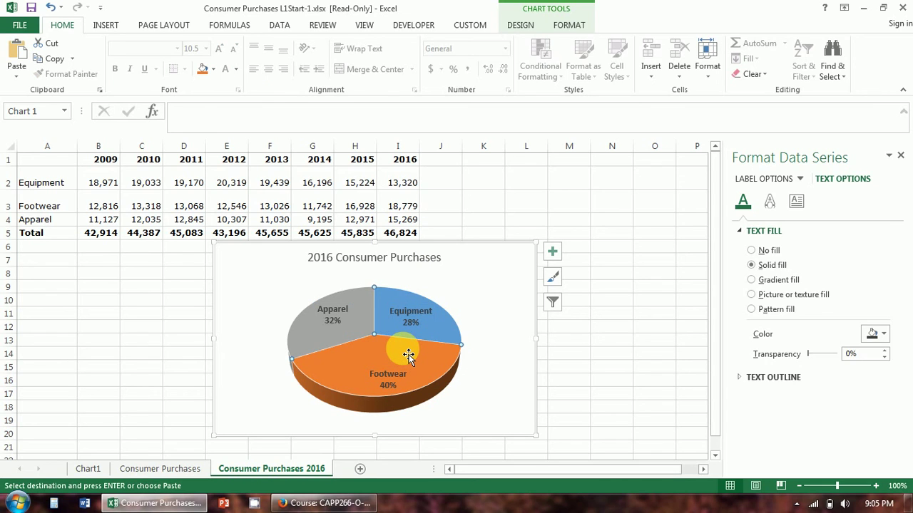
pyautogui.click(443, 384)
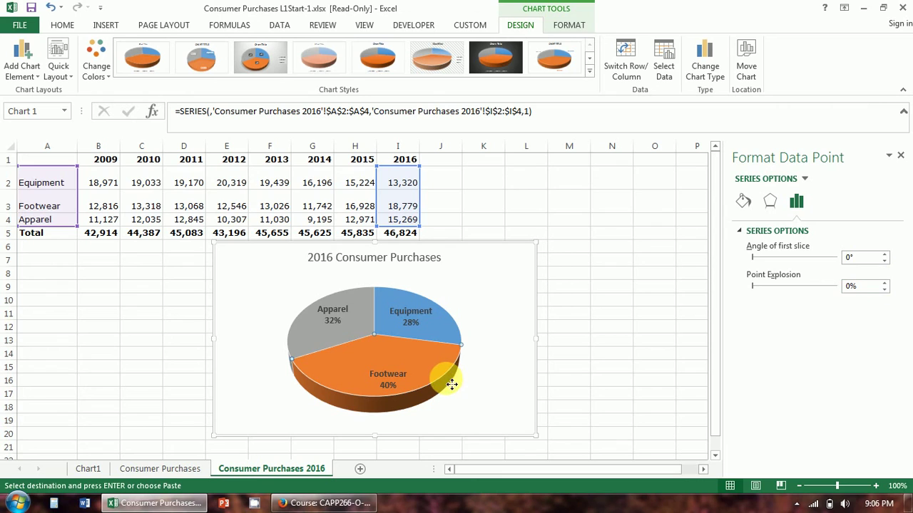
pyautogui.moveTo(451, 385); pyautogui.dragTo(455, 391)
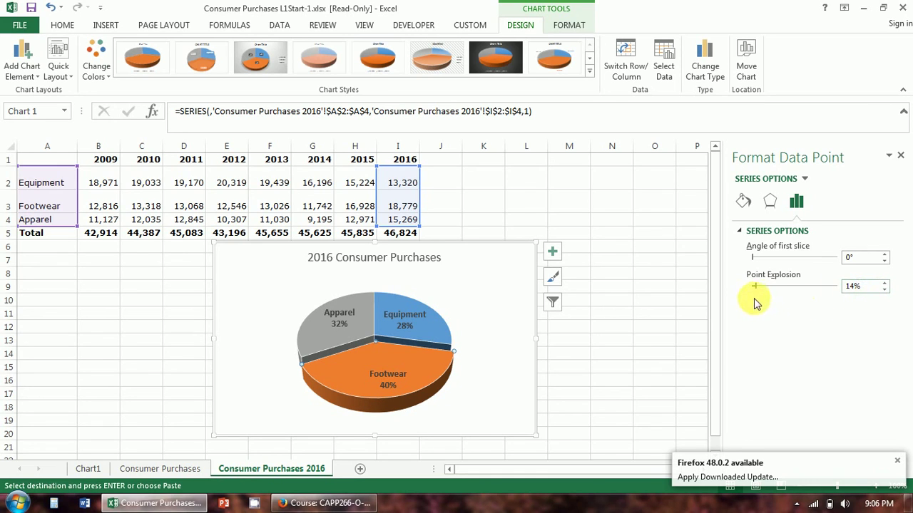
pyautogui.moveTo(754, 286)
pyautogui.mouseDown()
pyautogui.moveTo(769, 291)
pyautogui.moveTo(756, 289)
pyautogui.mouseUp()
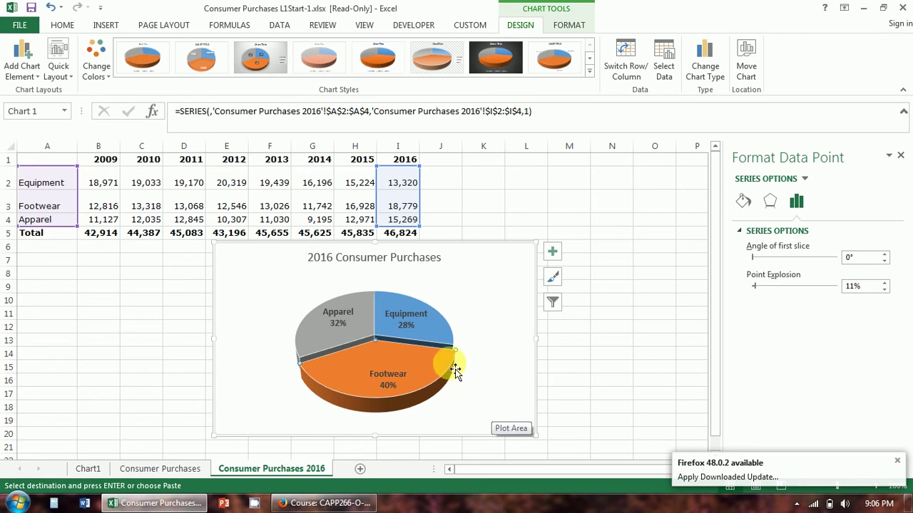
# Fill the Footwear slice with the standard green color
pyautogui.click(744, 202)
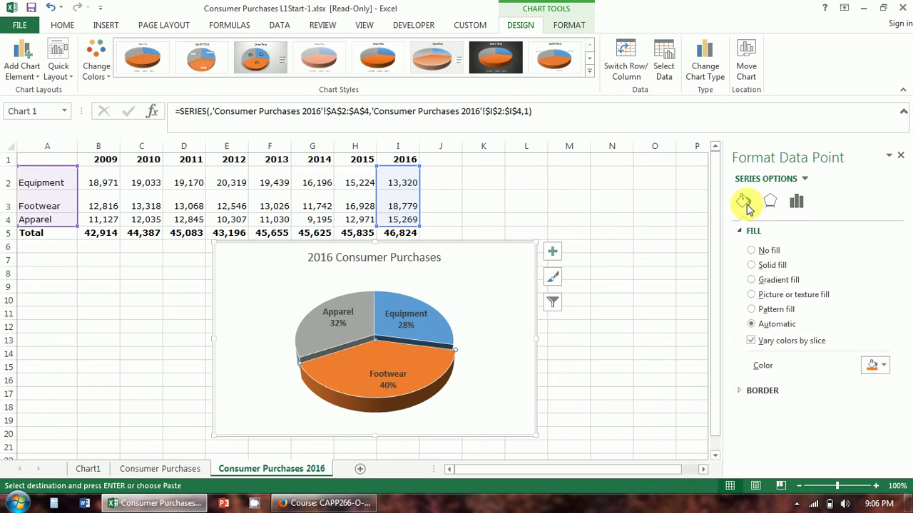
pyautogui.click(885, 368)
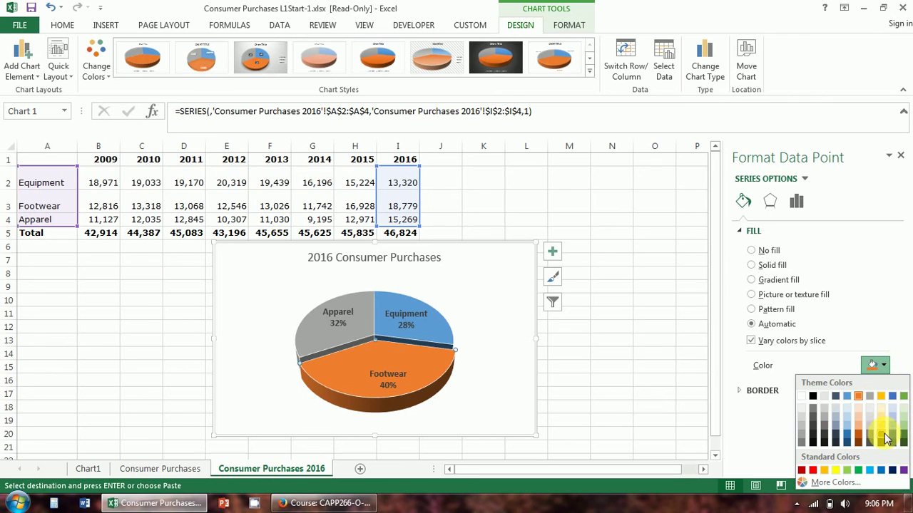
pyautogui.click(859, 471)
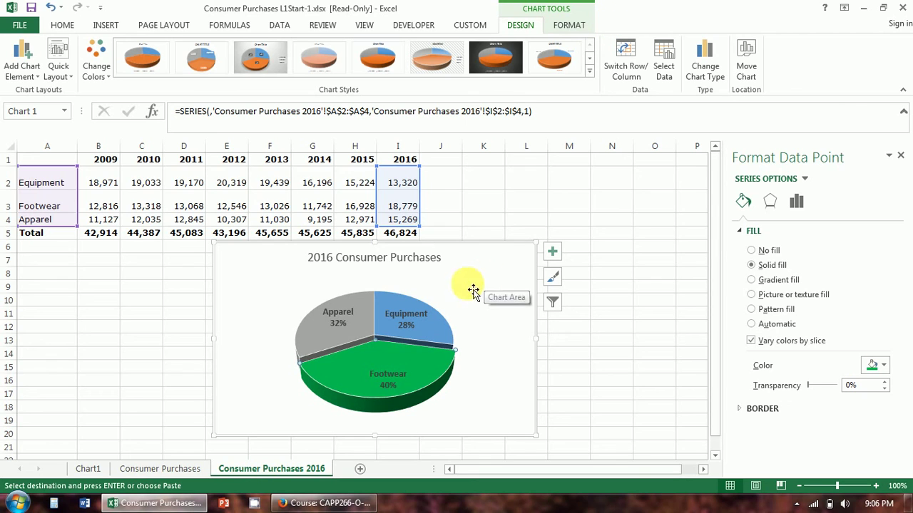
# Recolor the pie chart with the third Colorful palette (orange, gold, green), deselect the chart, and select the pie series
pyautogui.click(96, 60)
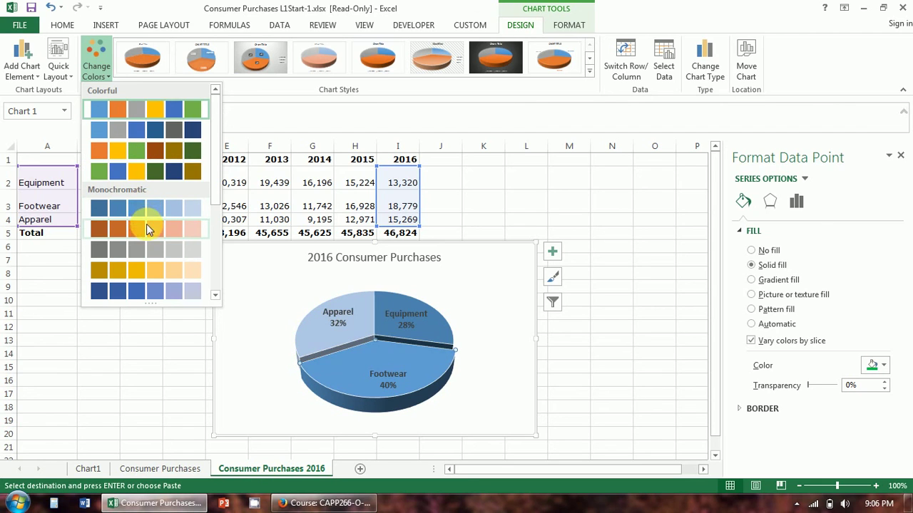
pyautogui.click(139, 152)
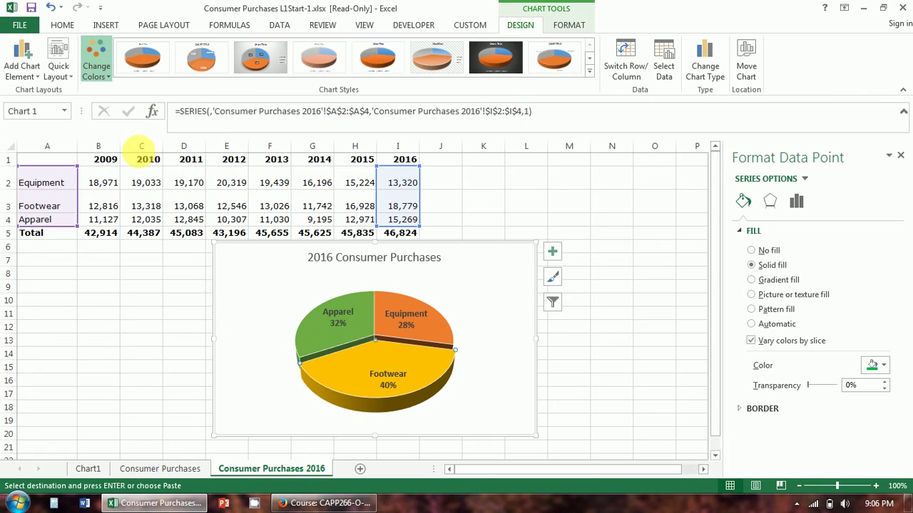
pyautogui.click(136, 369)
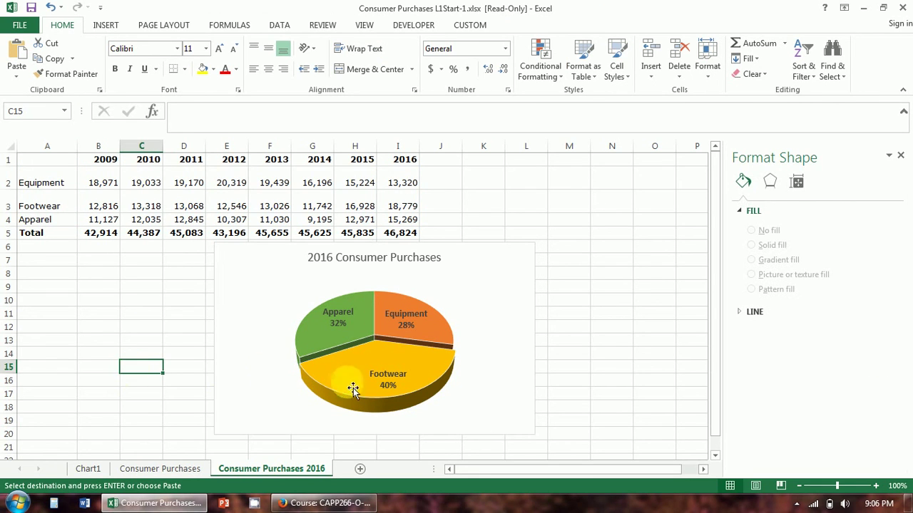
pyautogui.click(438, 381)
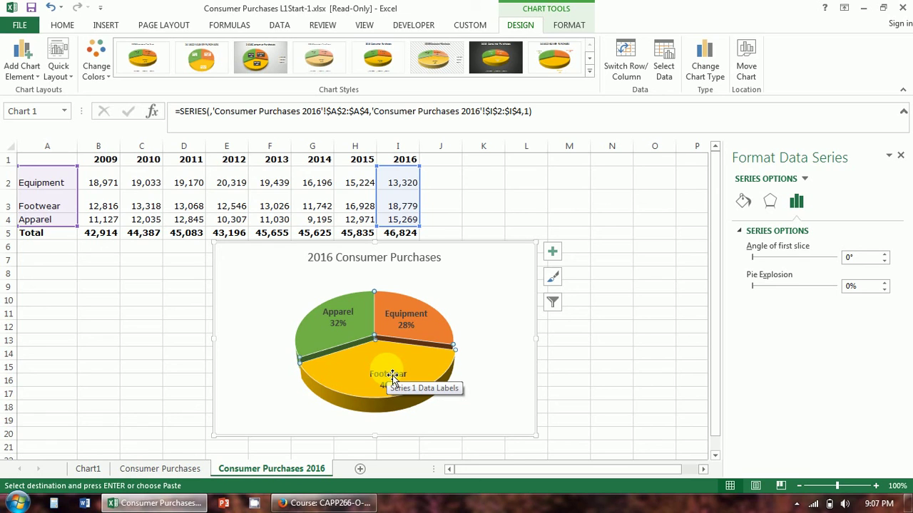
# Insert a 3-D Column chart, with its series arranged in depth, from the yearly purchases data in A1:I4
pyautogui.click(116, 328)
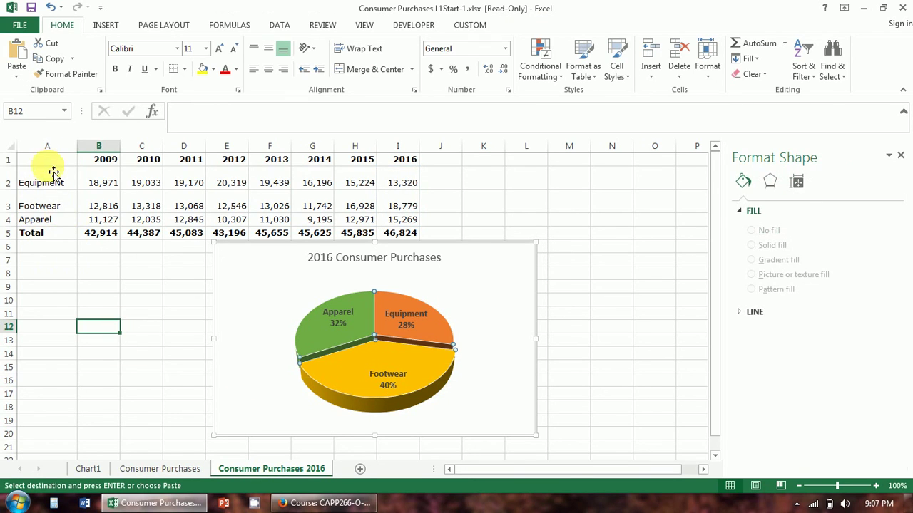
pyautogui.moveTo(51, 164); pyautogui.dragTo(405, 220)
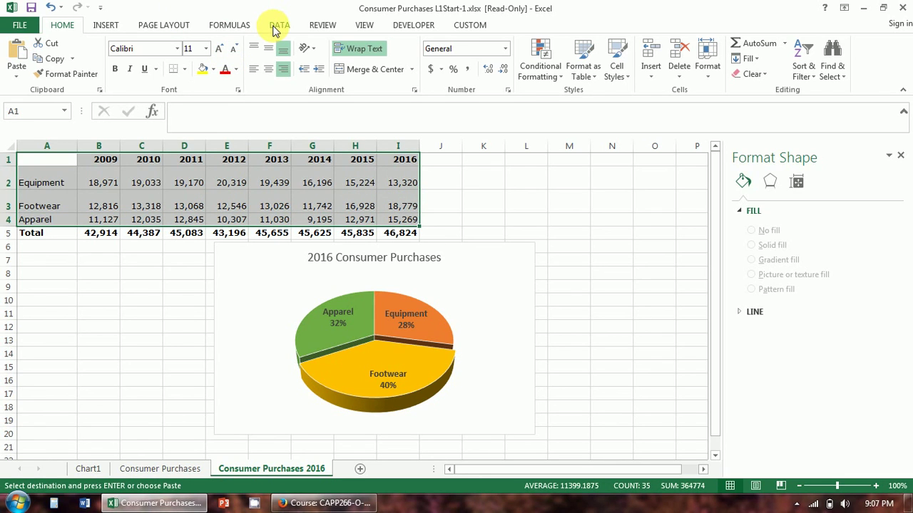
pyautogui.click(114, 25)
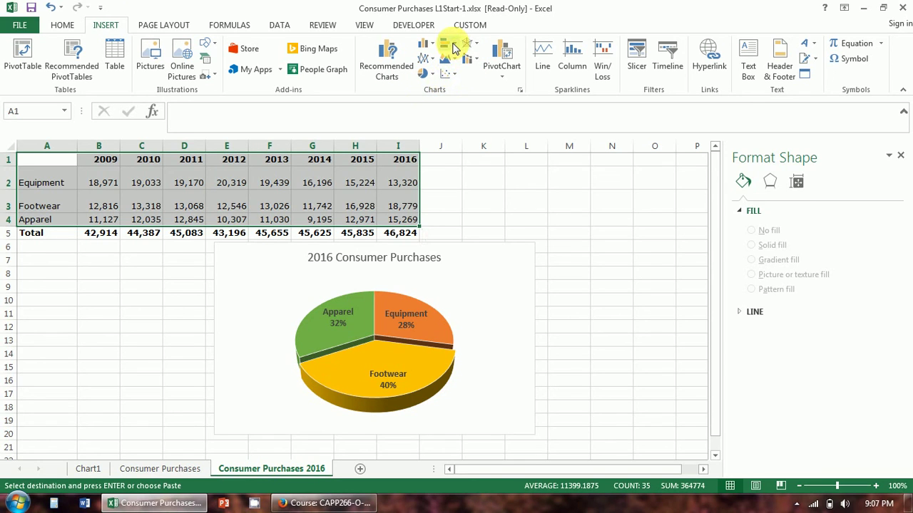
pyautogui.click(430, 46)
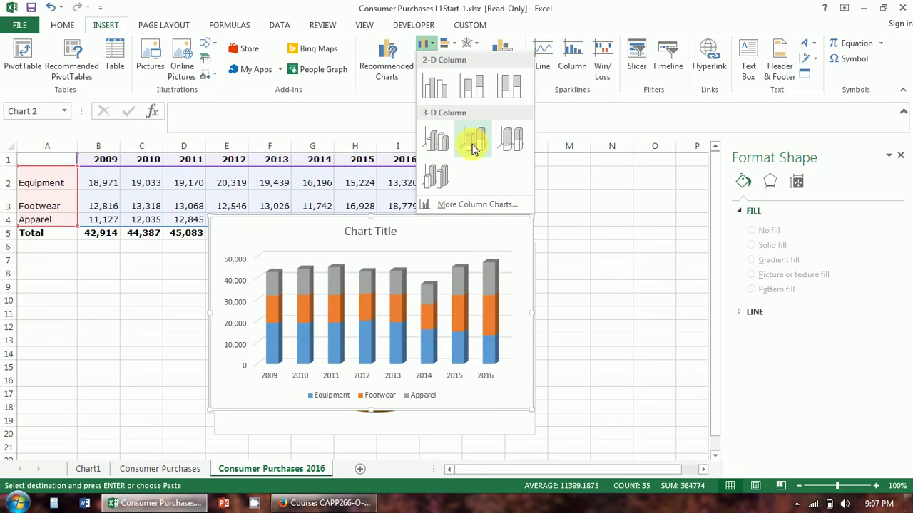
pyautogui.click(438, 188)
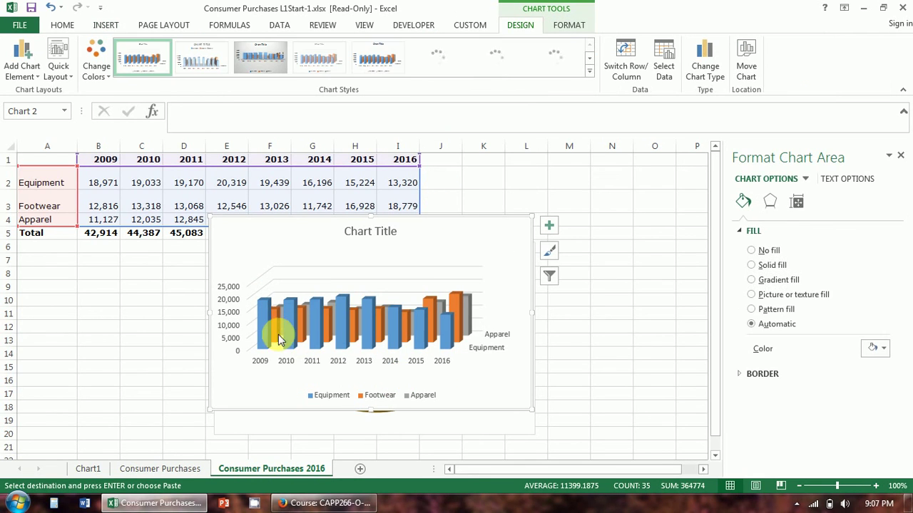
# Undo the insertion of the 3-D Column chart and deselect the data range
pyautogui.moveTo(469, 332)
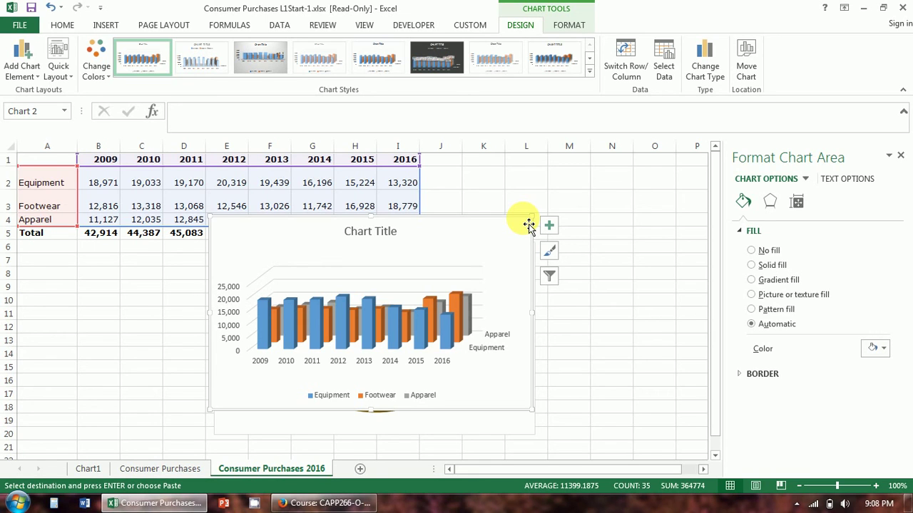
pyautogui.hotkey('ctrl', 'z')
pyautogui.click(598, 248)
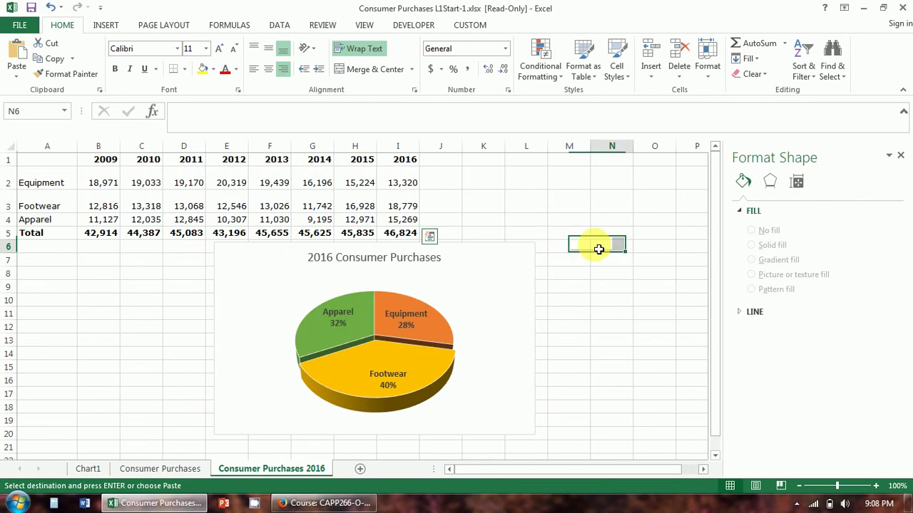